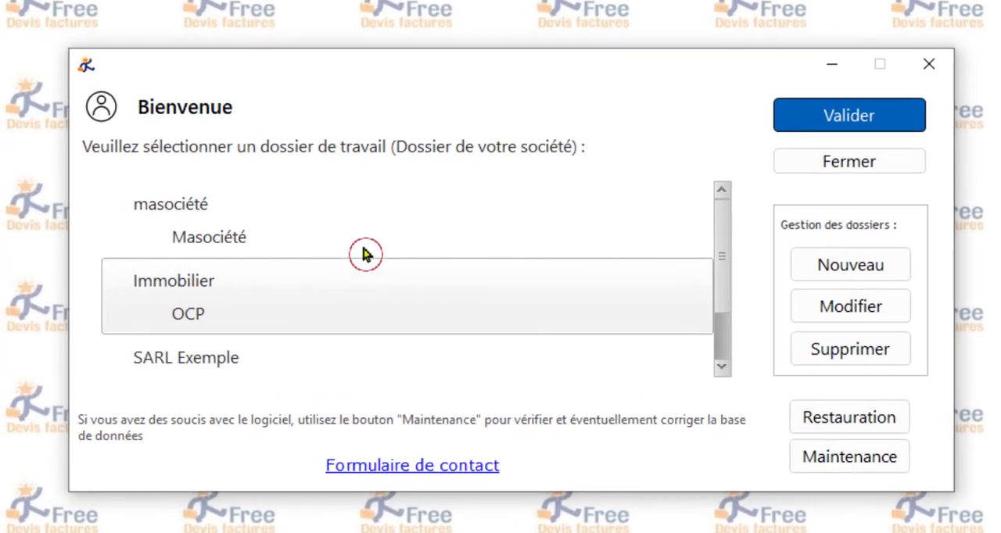
Step: Open the SARL Exemple work folder and look at the quote management options
{"action": "left_click", "coordinate": [379, 367]}
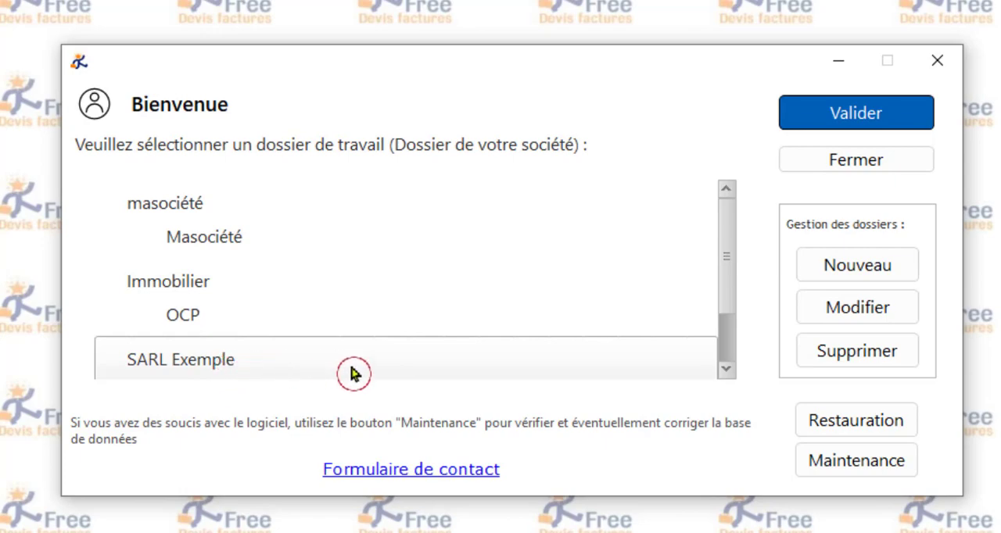
{"action": "left_click", "coordinate": [852, 115]}
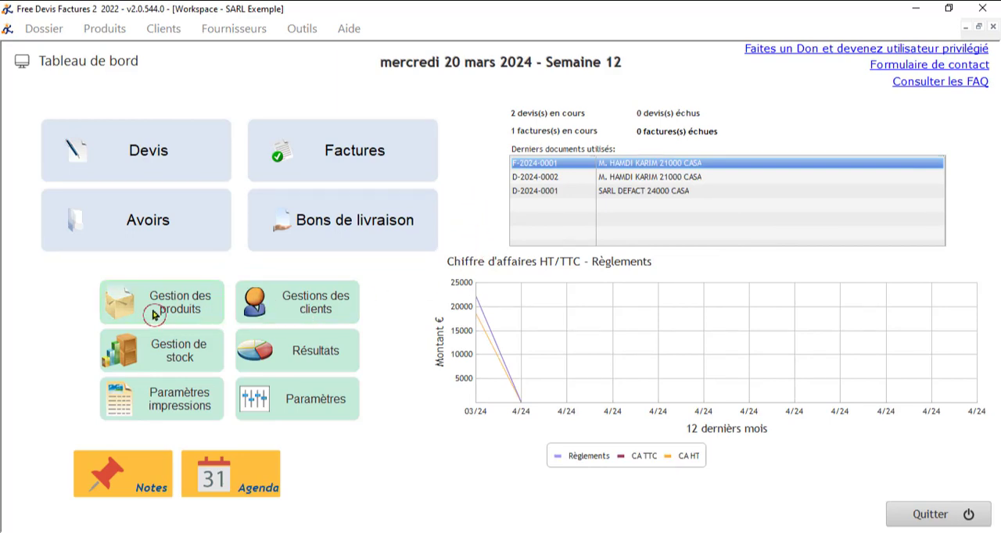
{"action": "left_click", "coordinate": [159, 176]}
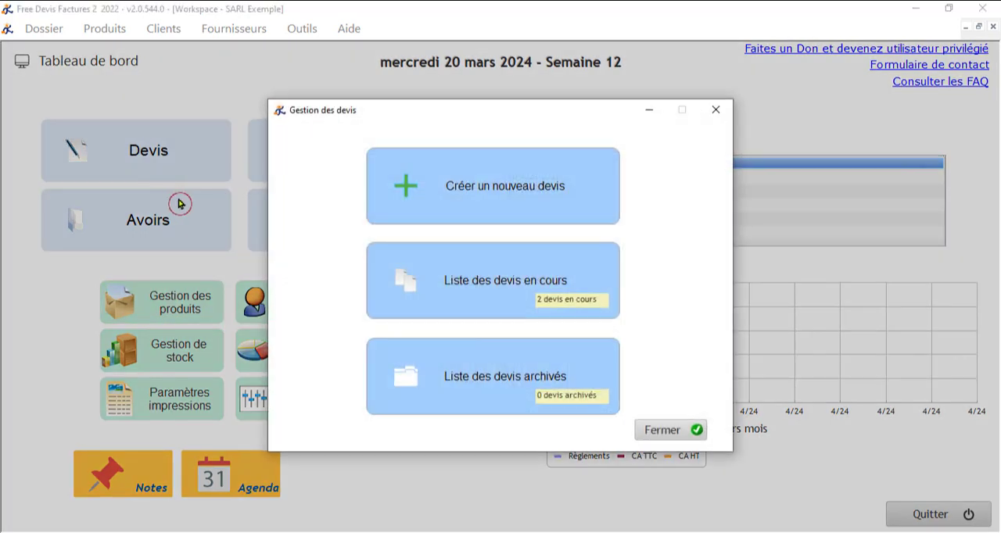
{"action": "left_click", "coordinate": [714, 109]}
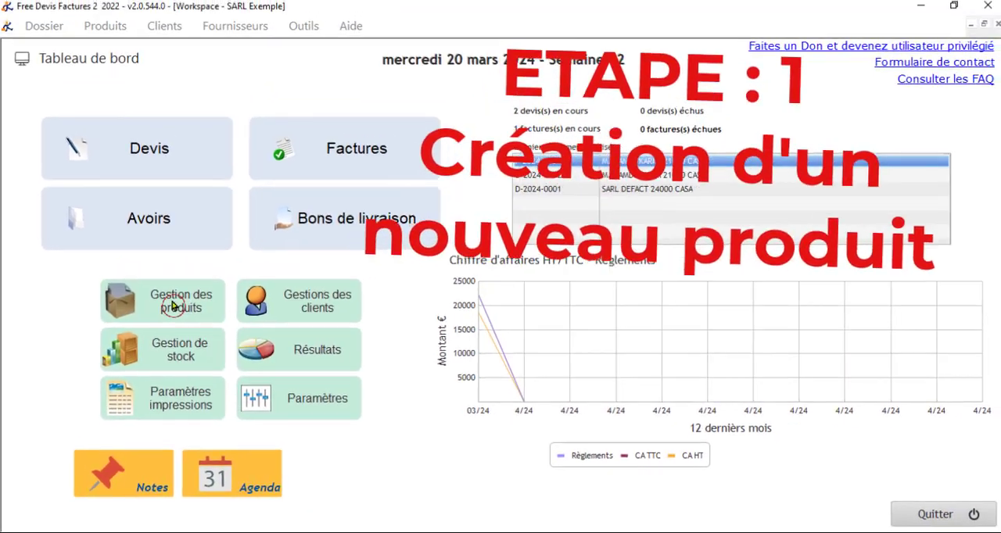
Step: Create a new product record with the reference PRO-06
{"action": "left_click", "coordinate": [239, 222]}
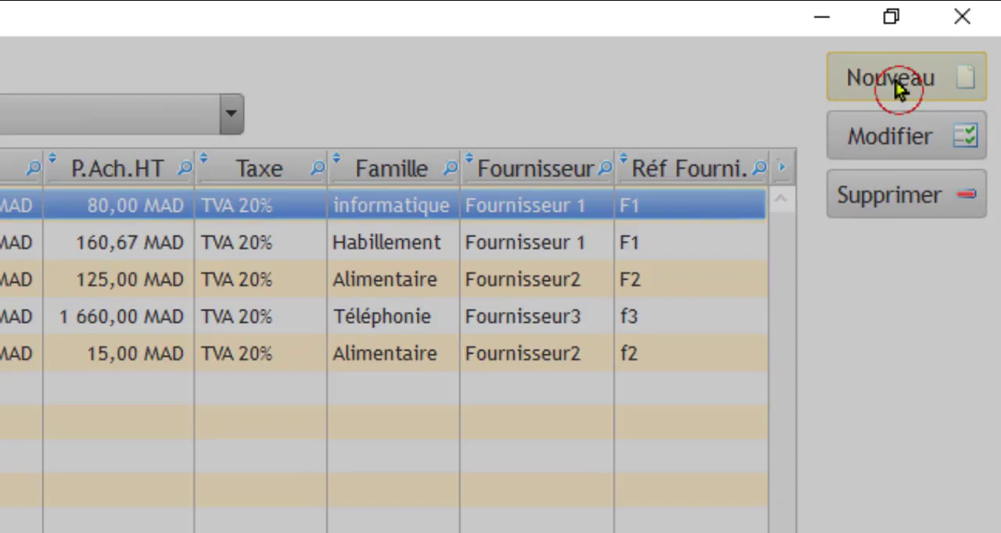
{"action": "left_click", "coordinate": [884, 102]}
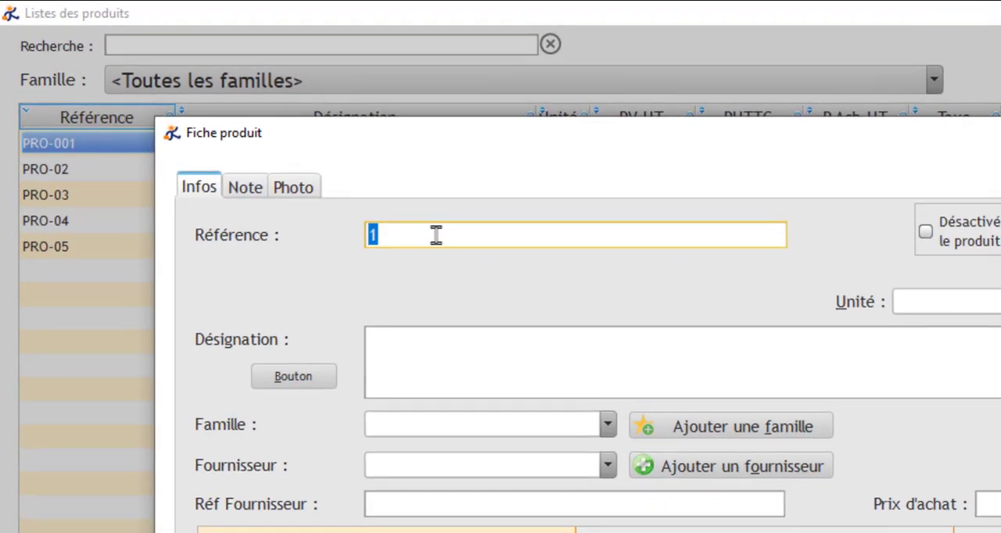
{"action": "type", "text": "PRO-06"}
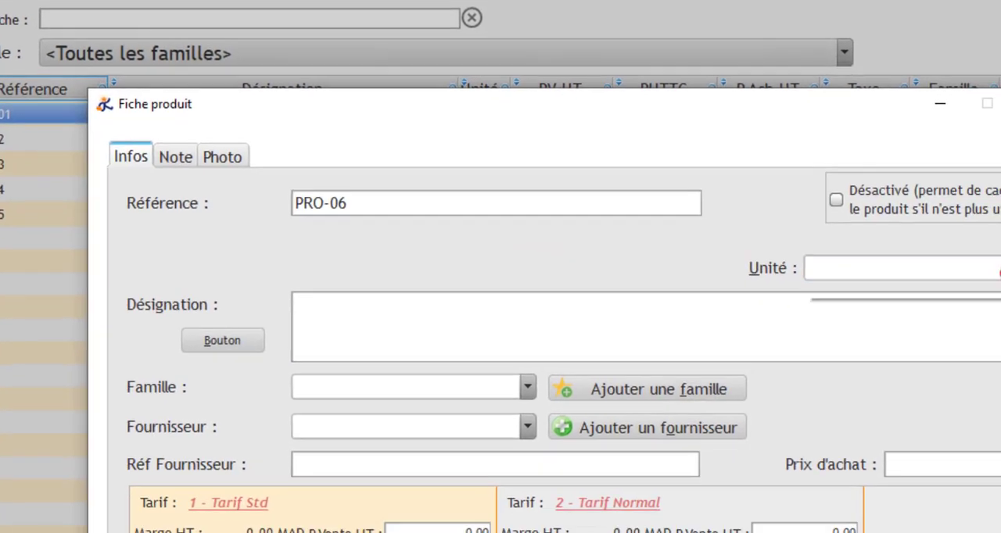
Step: Set the product's unit to Unité and enter the designation "Chemise en lin bleu clair"
{"action": "left_click", "coordinate": [947, 243]}
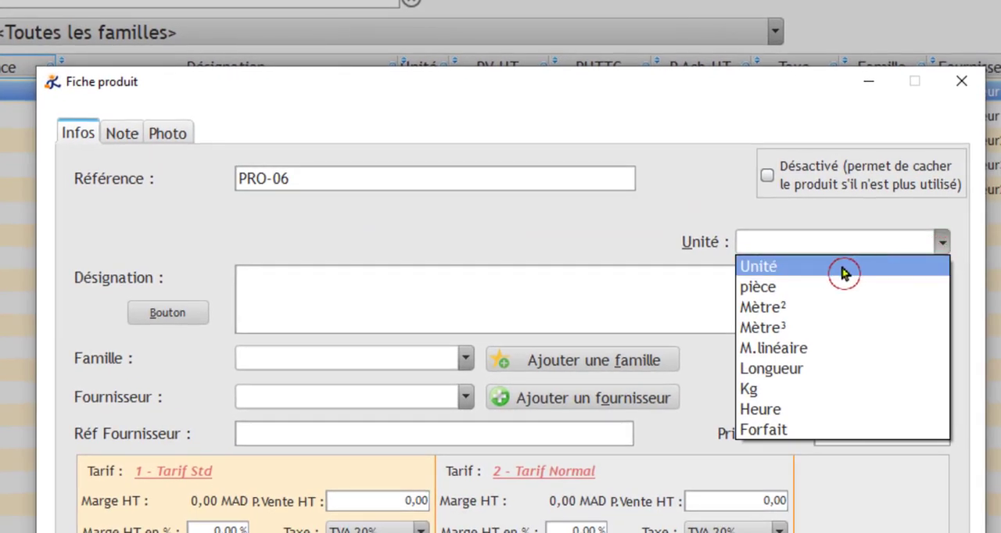
{"action": "left_click", "coordinate": [788, 270]}
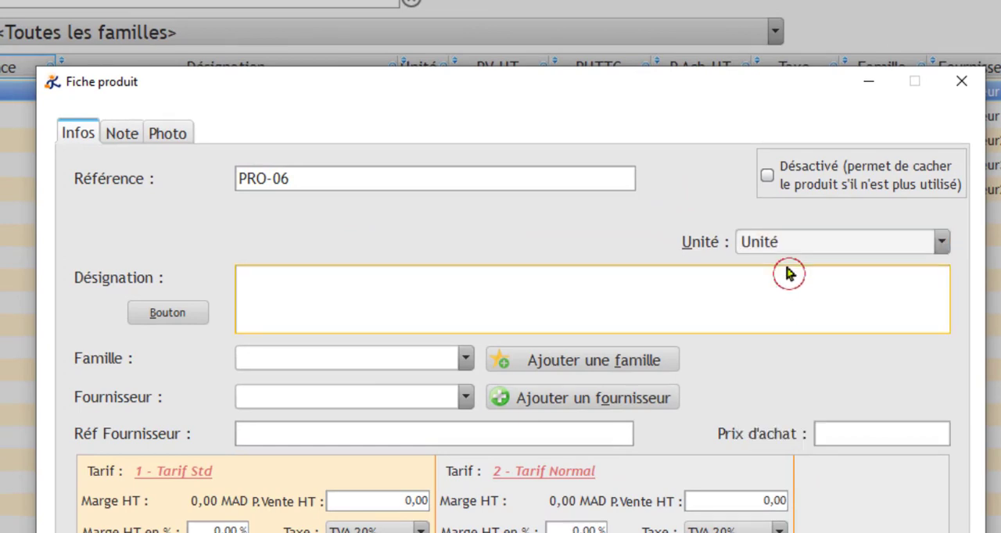
{"action": "left_click", "coordinate": [368, 297]}
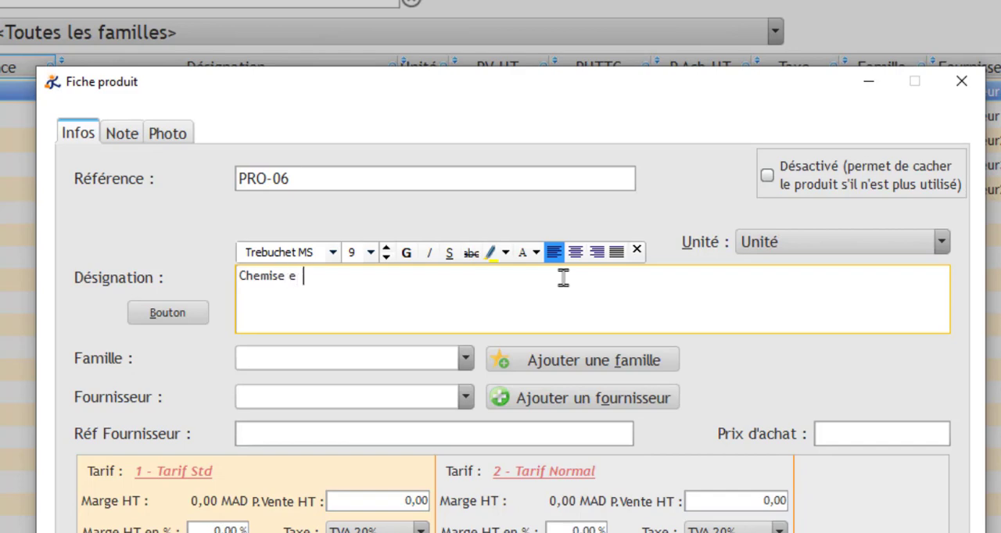
{"action": "type", "text": "n lin bleu clair"}
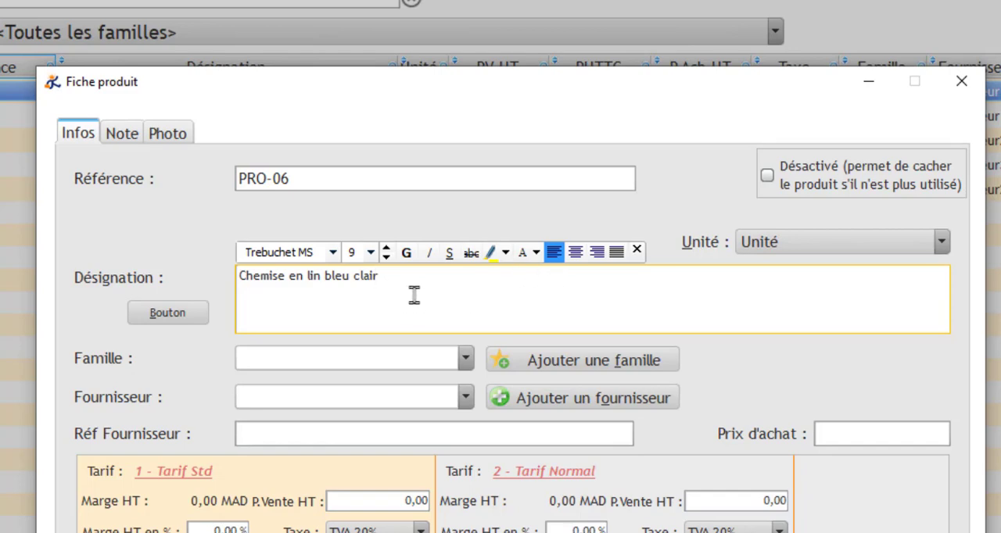
Step: Assign the product to the Habillement family
{"action": "left_click", "coordinate": [278, 367]}
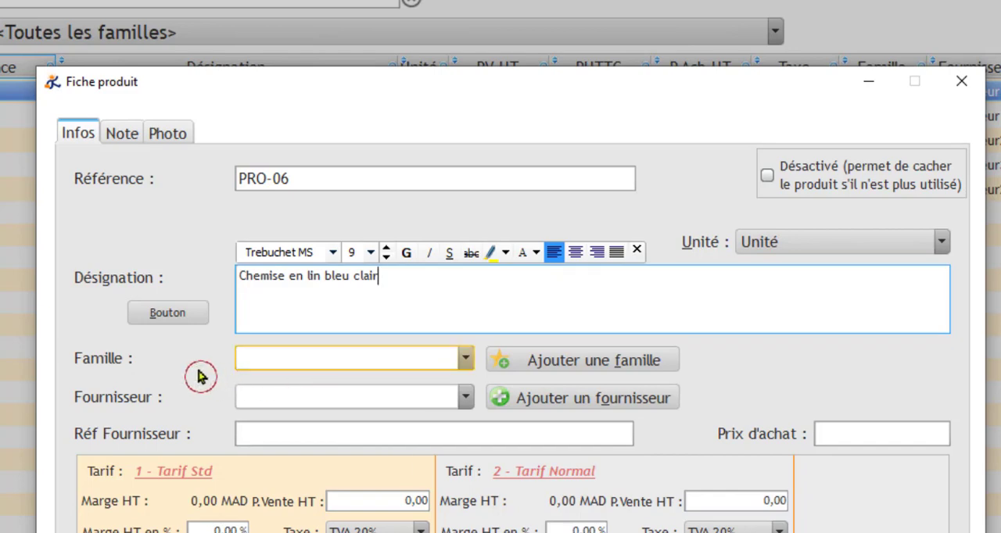
{"action": "left_click", "coordinate": [464, 364]}
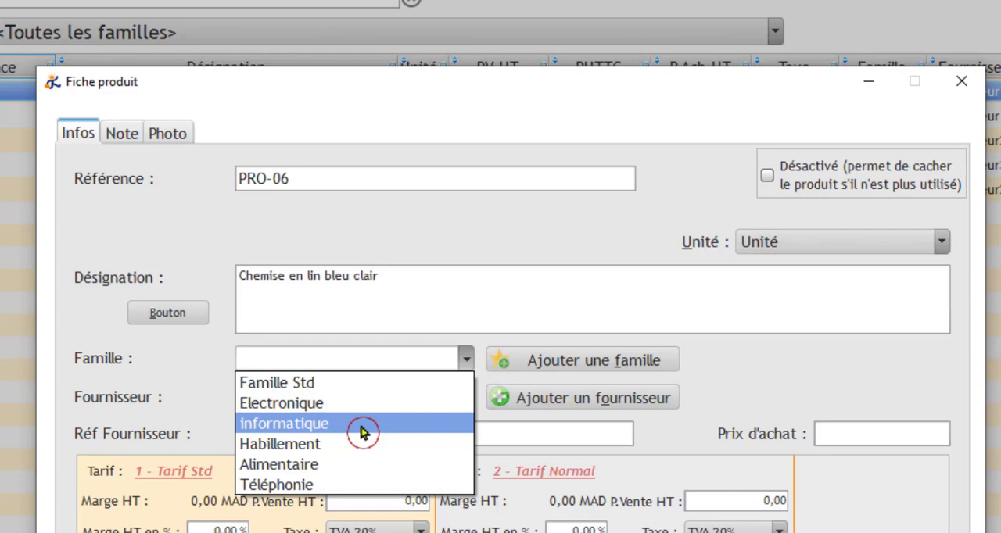
{"action": "left_click", "coordinate": [306, 449]}
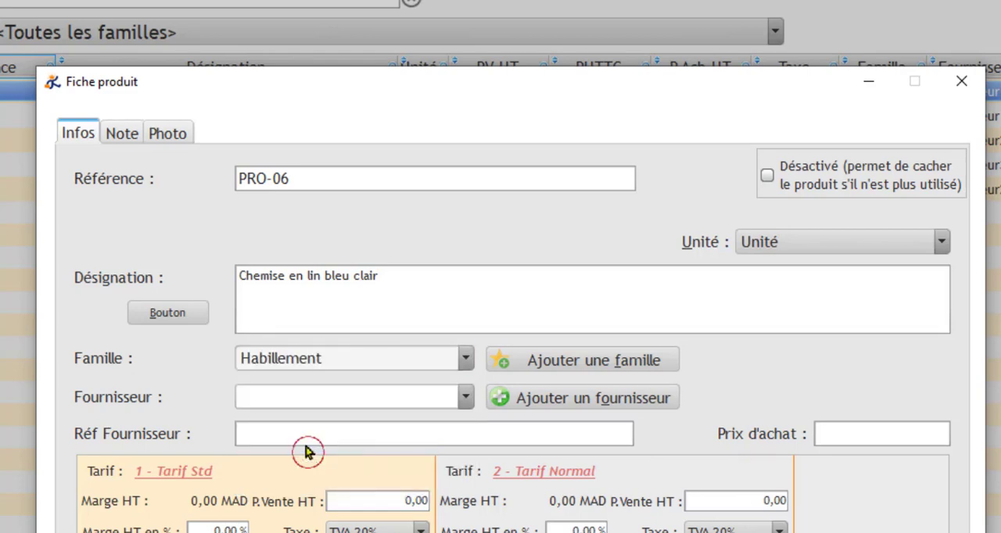
Step: Add a new supplier from the product record, with code F4 and company name Fournisseur4
{"action": "left_click", "coordinate": [467, 399]}
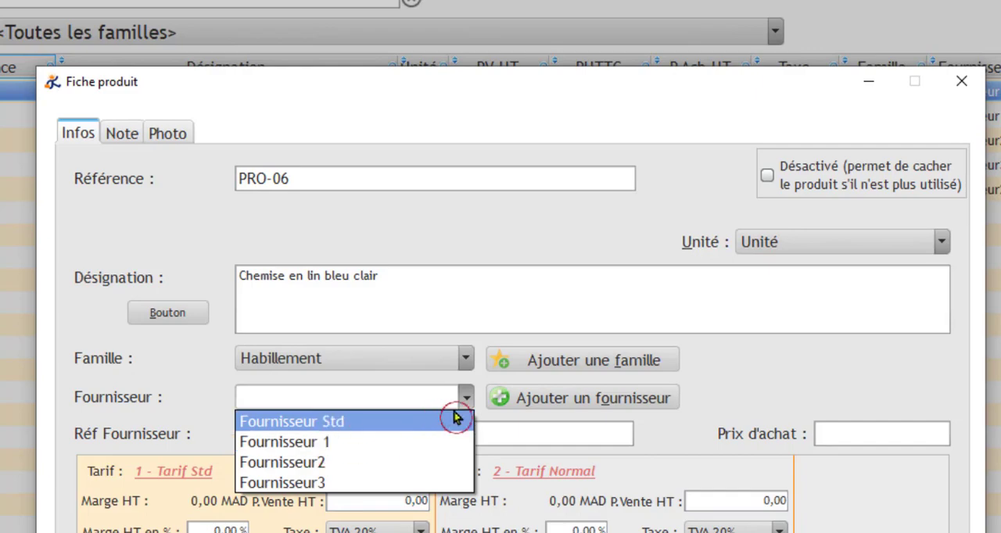
{"action": "left_click", "coordinate": [736, 393]}
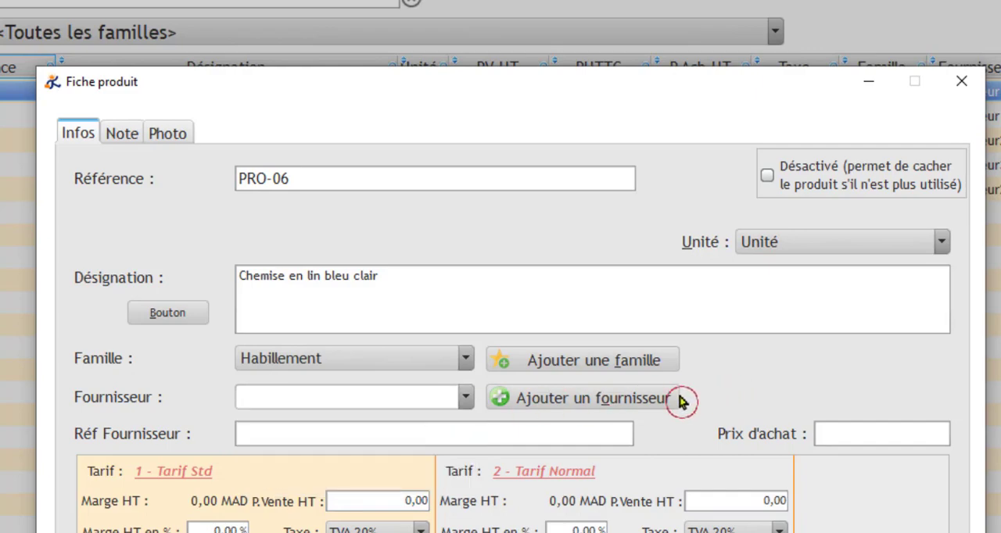
{"action": "left_click", "coordinate": [565, 408]}
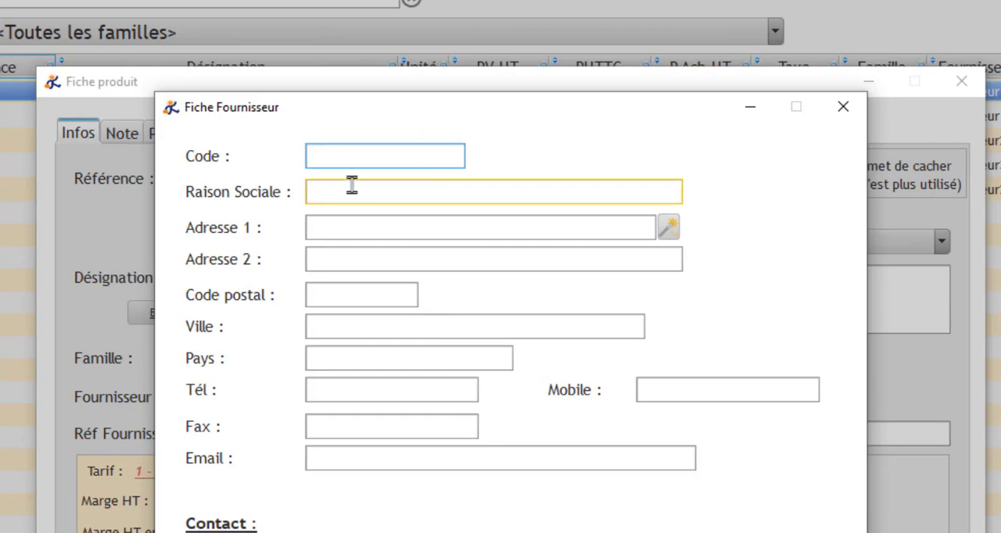
{"action": "left_click", "coordinate": [341, 157]}
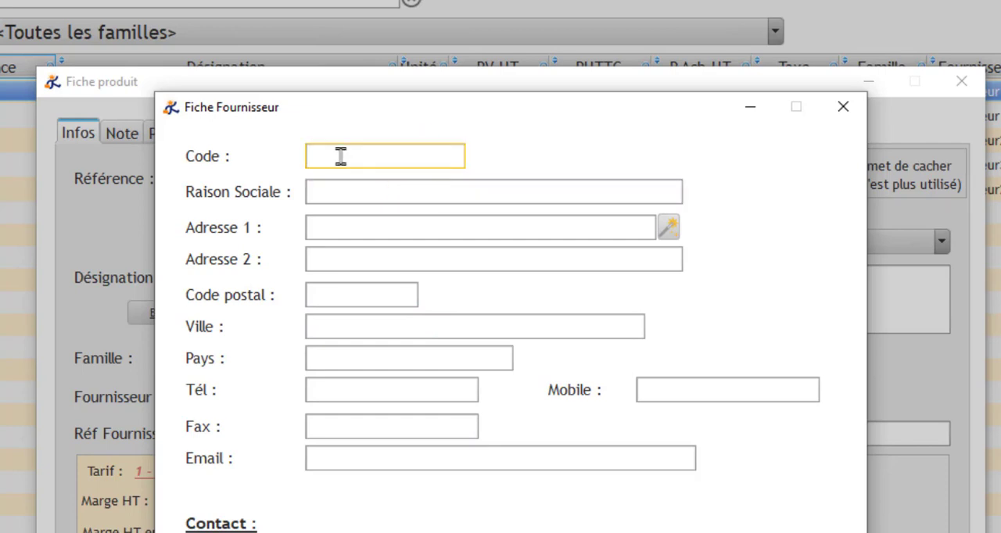
{"action": "type", "text": "f4"}
{"action": "left_click", "coordinate": [368, 190]}
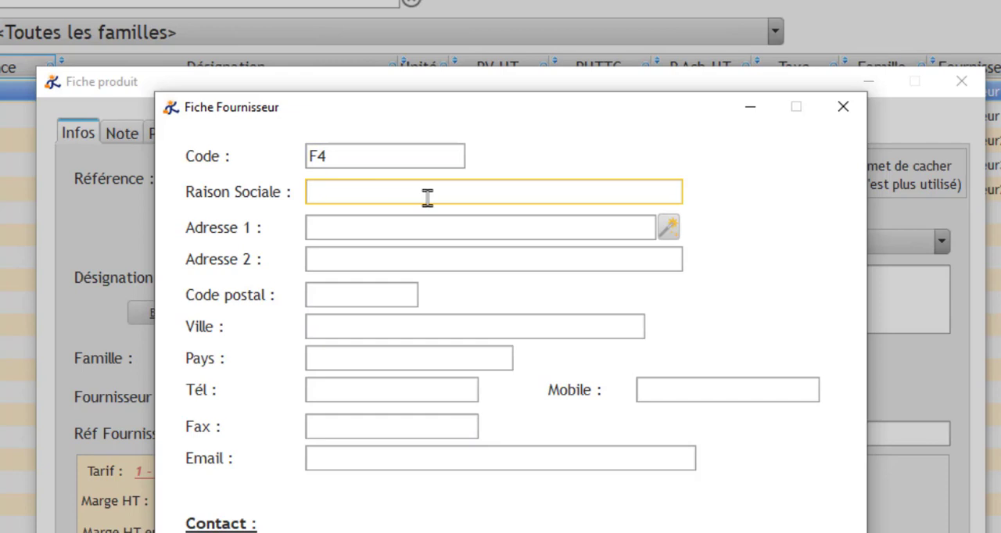
{"action": "type", "text": "Fourn"}
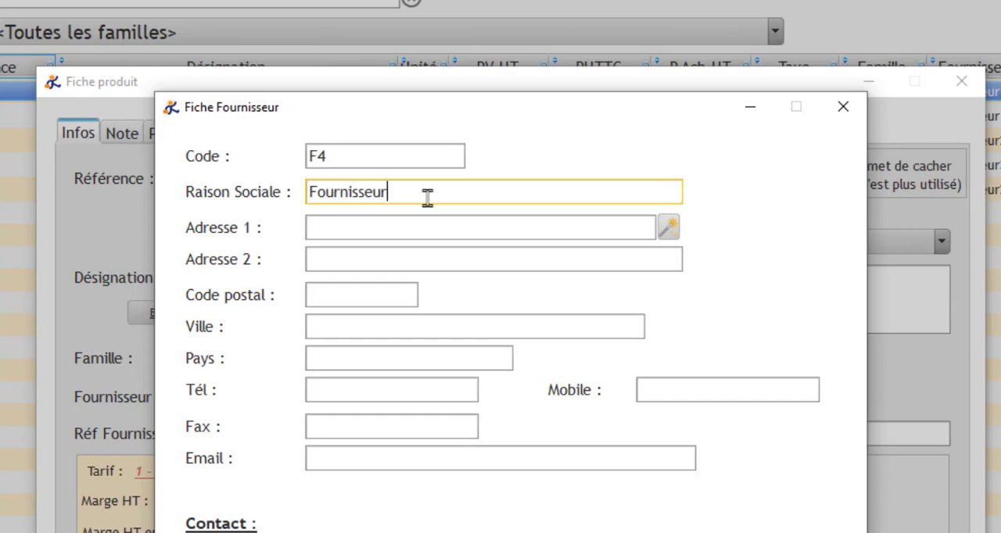
{"action": "type", "text": "isseur4"}
Step: Fill in the supplier's address, postal code and city, and set the country to Maroc
{"action": "left_click", "coordinate": [444, 225]}
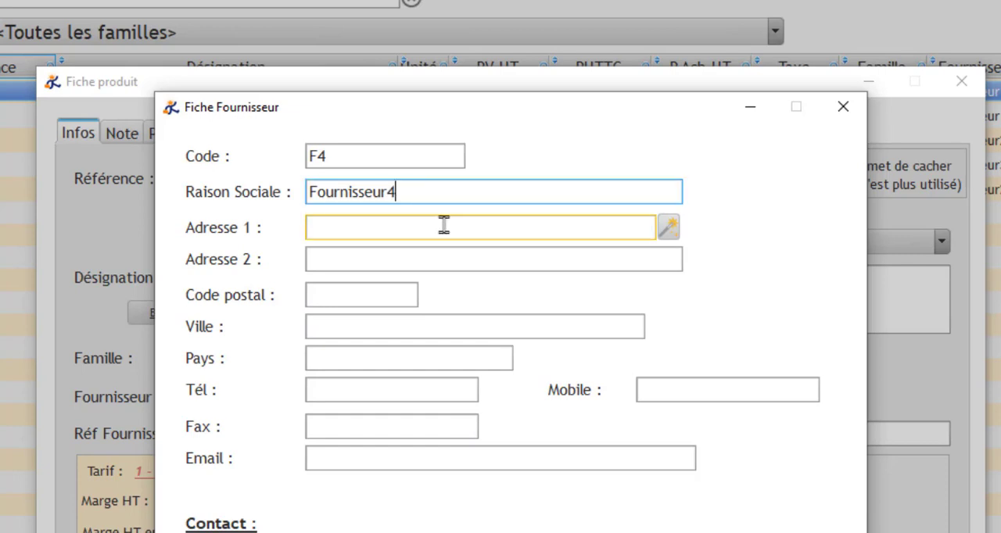
{"action": "type", "text": "R"}
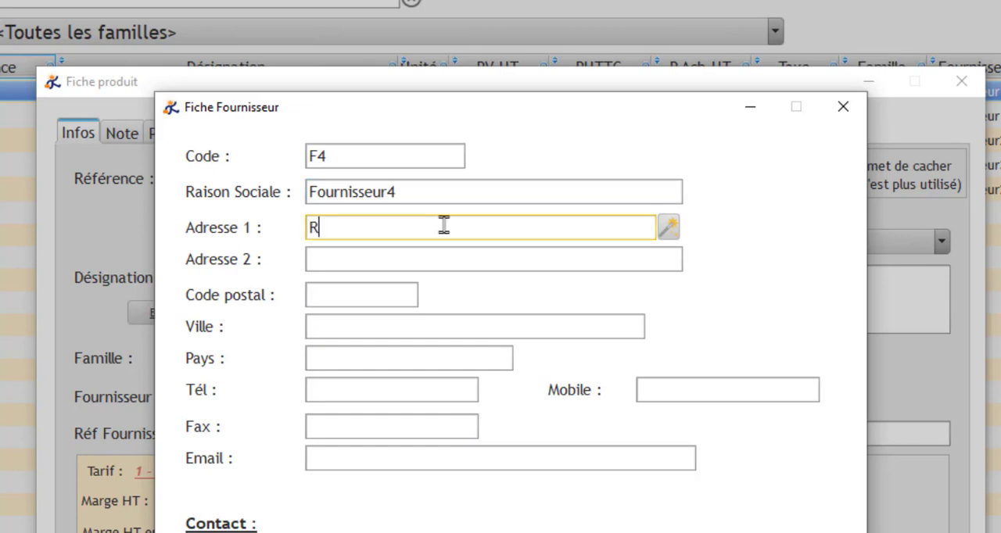
{"action": "type", "text": "abat"}
{"action": "left_click", "coordinate": [348, 300]}
{"action": "type", "text": "250000"}
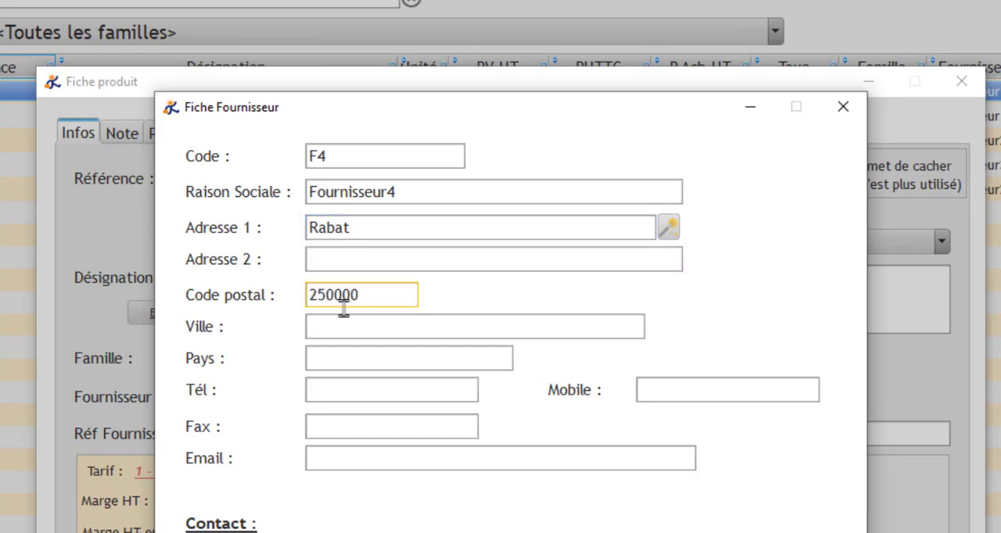
{"action": "left_click", "coordinate": [336, 329]}
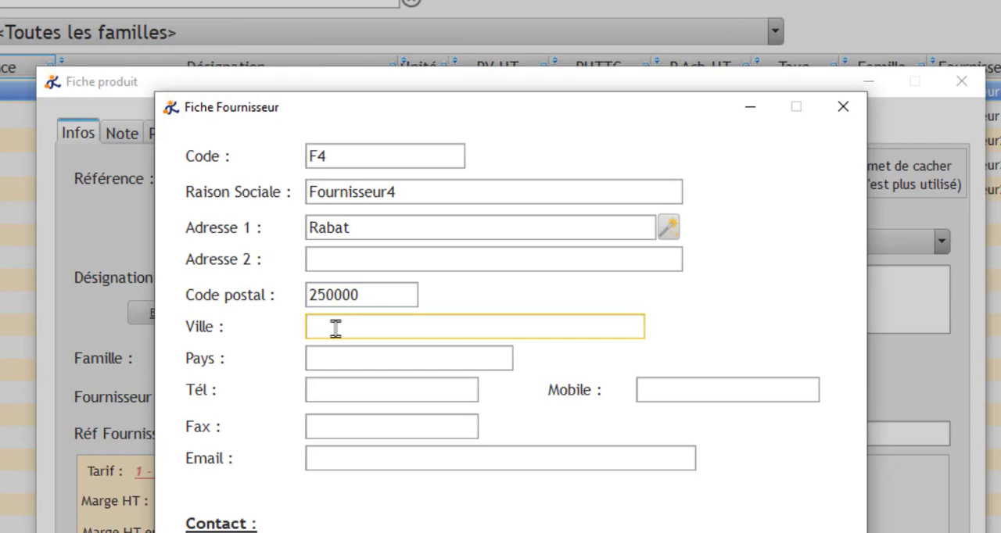
{"action": "type", "text": "Rabat"}
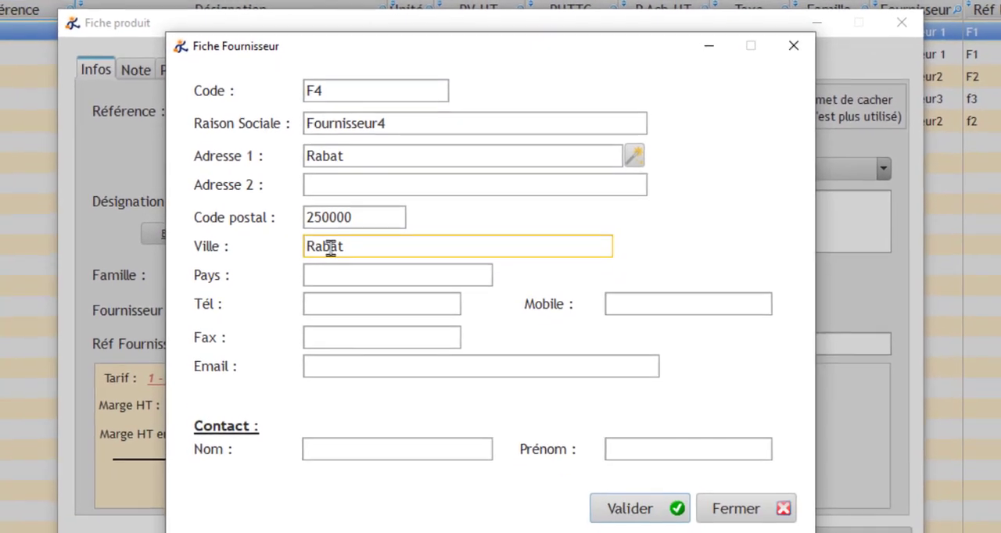
{"action": "left_click", "coordinate": [335, 357]}
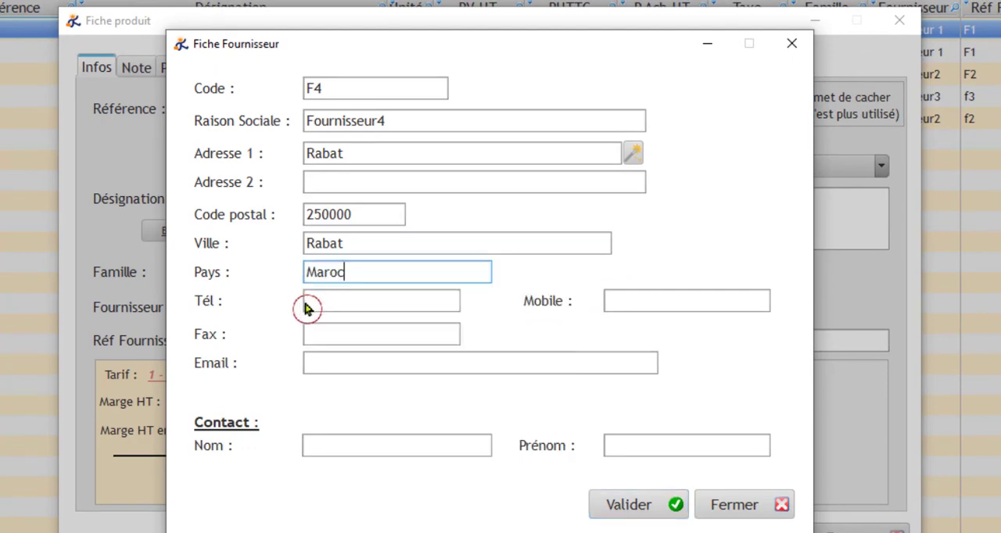
Step: Enter the supplier's telephone number and leave the fax blank
{"action": "left_click", "coordinate": [319, 301]}
{"action": "type", "text": "06"}
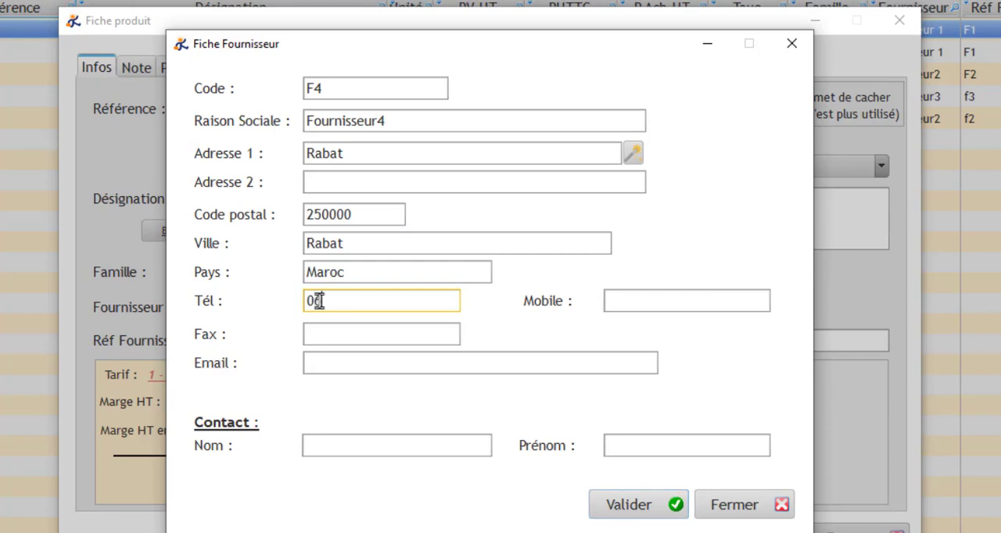
{"action": "type", "text": "326542"}
{"action": "left_click", "coordinate": [338, 335]}
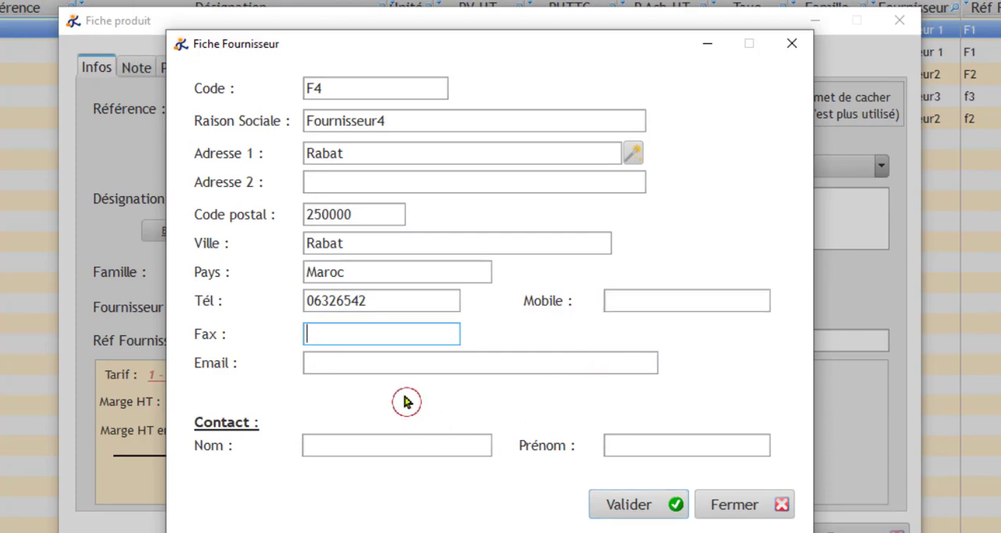
Step: Enter the supplier contact's last and first name and save the supplier record
{"action": "left_click", "coordinate": [367, 443]}
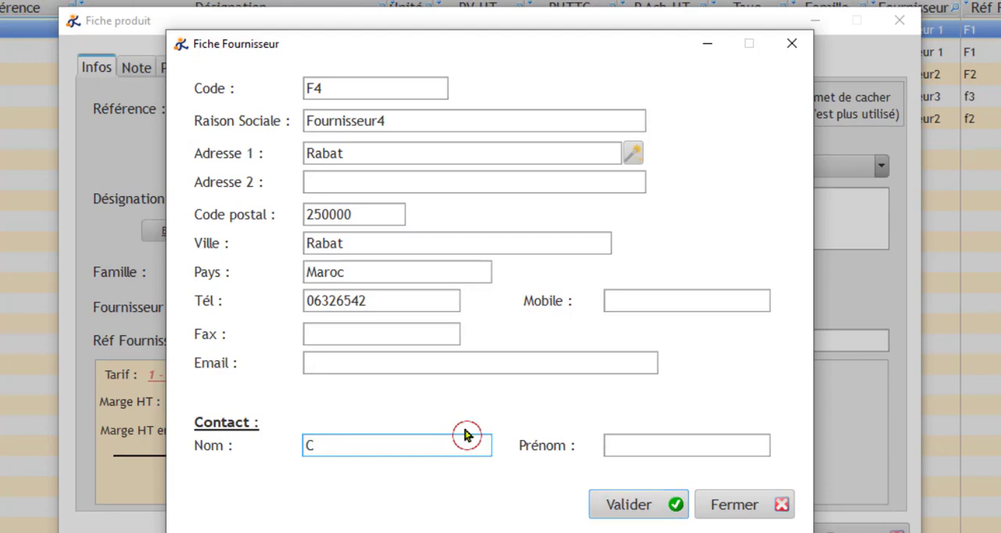
{"action": "type", "text": "hokri"}
{"action": "left_click", "coordinate": [654, 447]}
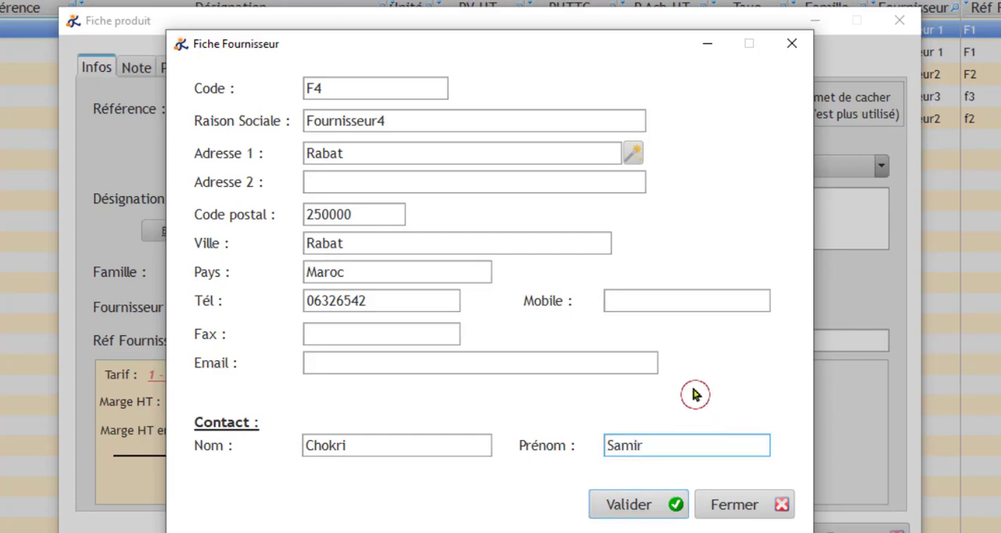
{"action": "left_click", "coordinate": [635, 504]}
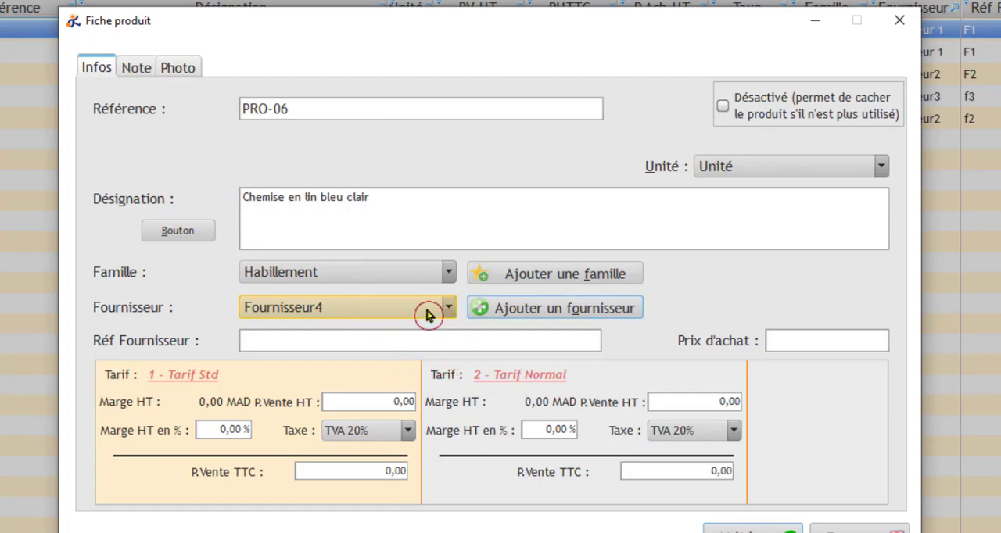
Step: Check the list of suppliers available for the product, keeping Fournisseur4 selected
{"action": "left_click", "coordinate": [449, 310]}
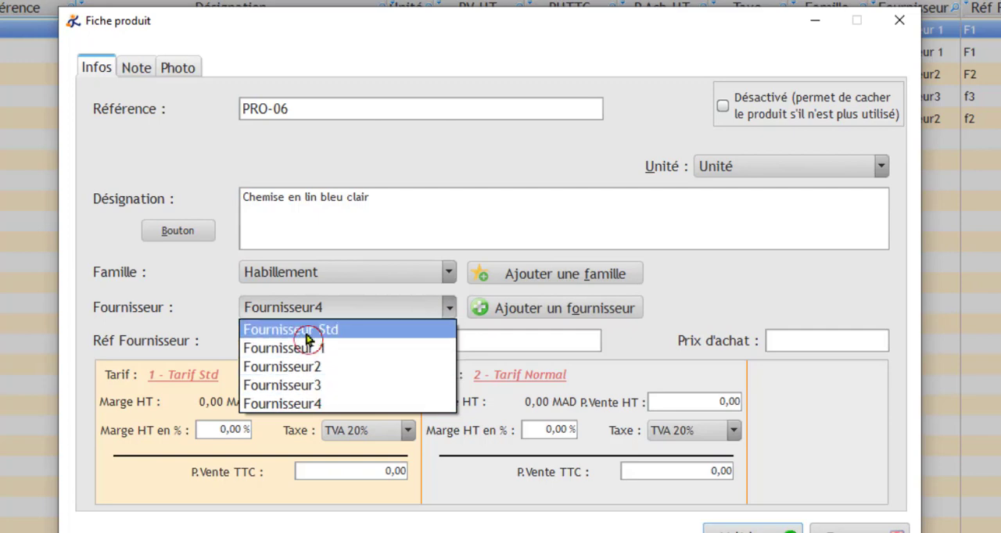
{"action": "left_click", "coordinate": [311, 404]}
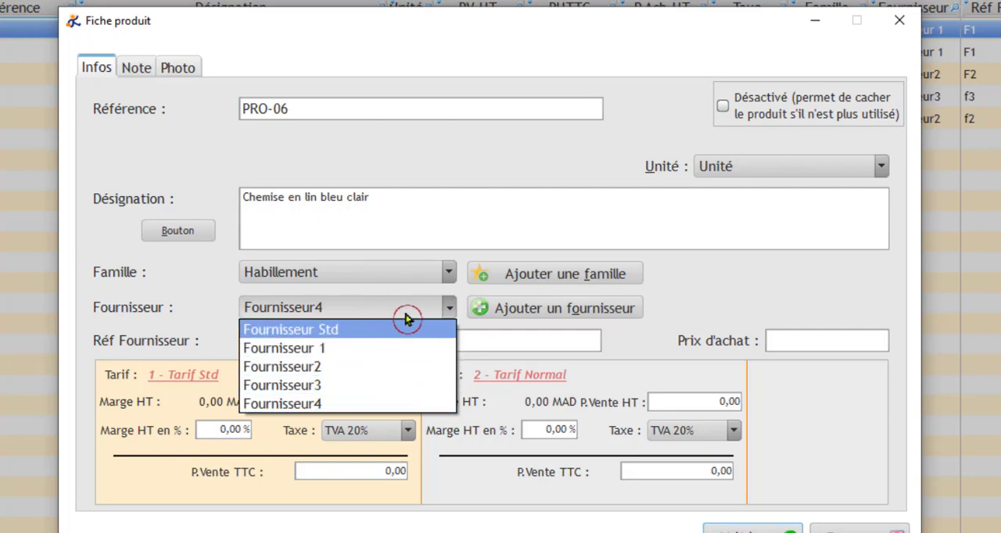
{"action": "left_click", "coordinate": [645, 298]}
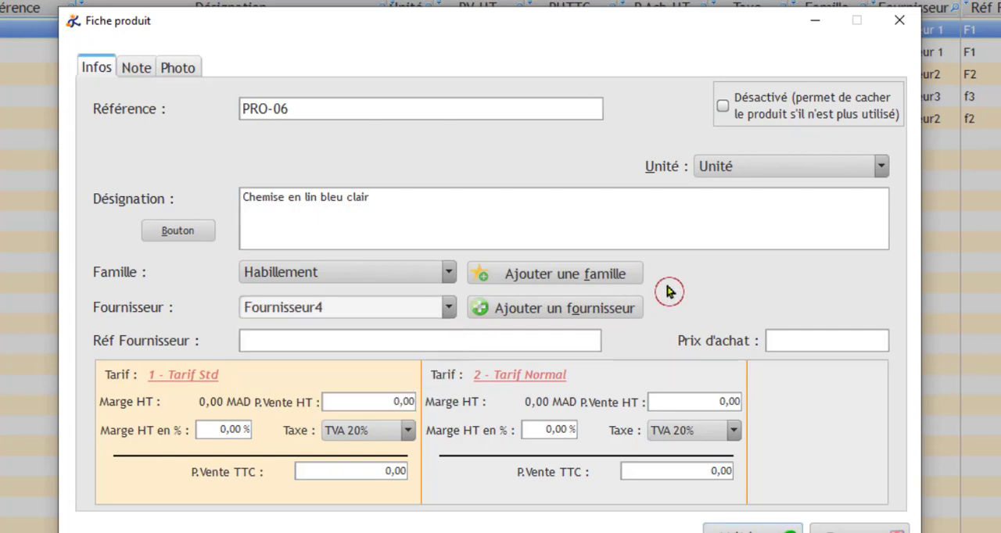
Step: Set the product's supplier reference to f4 and its purchase price to 490,90
{"action": "left_click", "coordinate": [262, 339]}
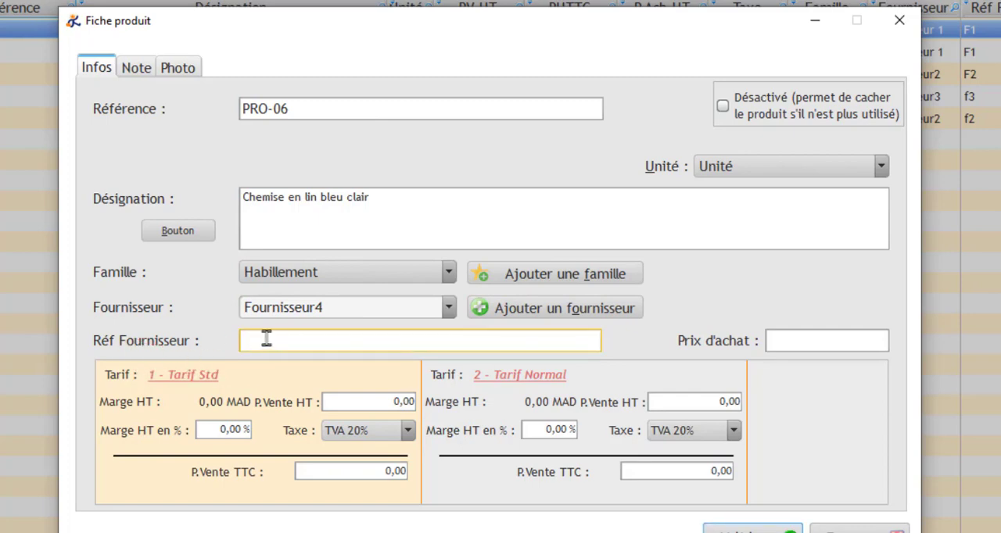
{"action": "left_click", "coordinate": [267, 339]}
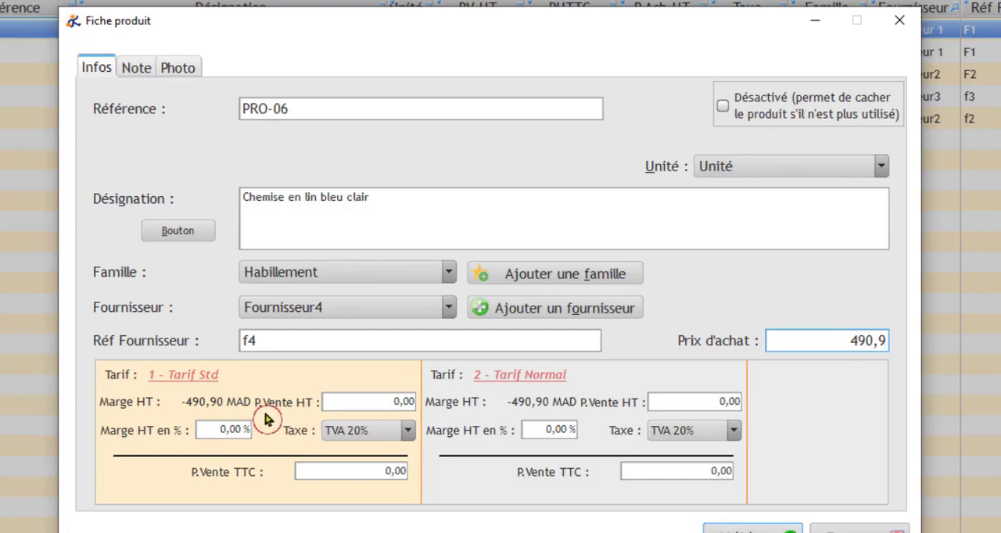
{"action": "left_click", "coordinate": [297, 394]}
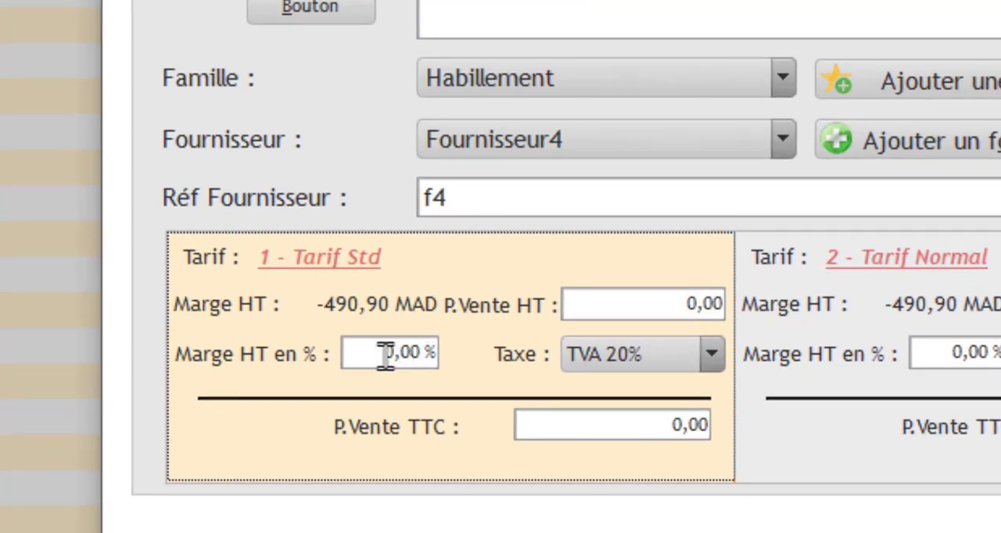
Step: Set the Tarif Std margin to 40 % and save the product record
{"action": "left_click", "coordinate": [411, 355]}
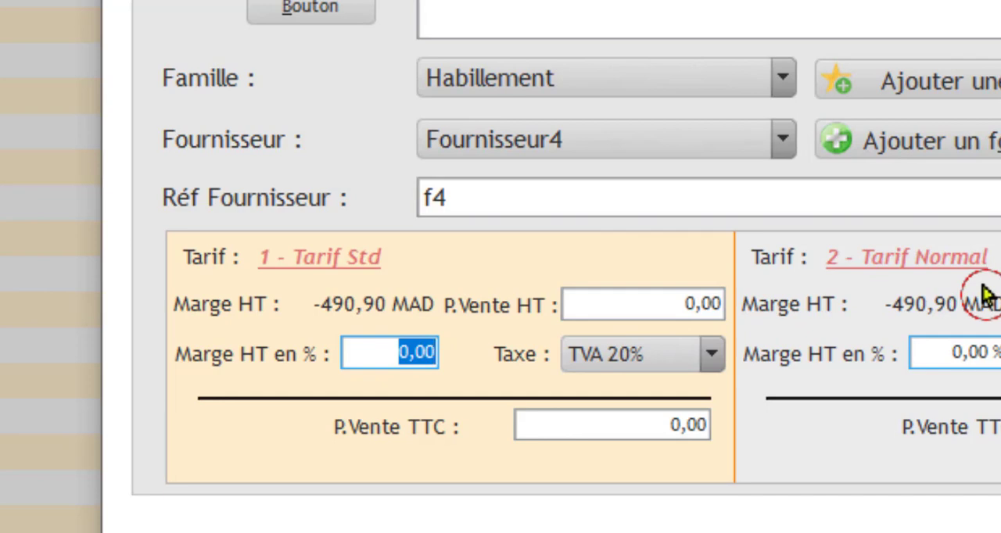
{"action": "type", "text": "40"}
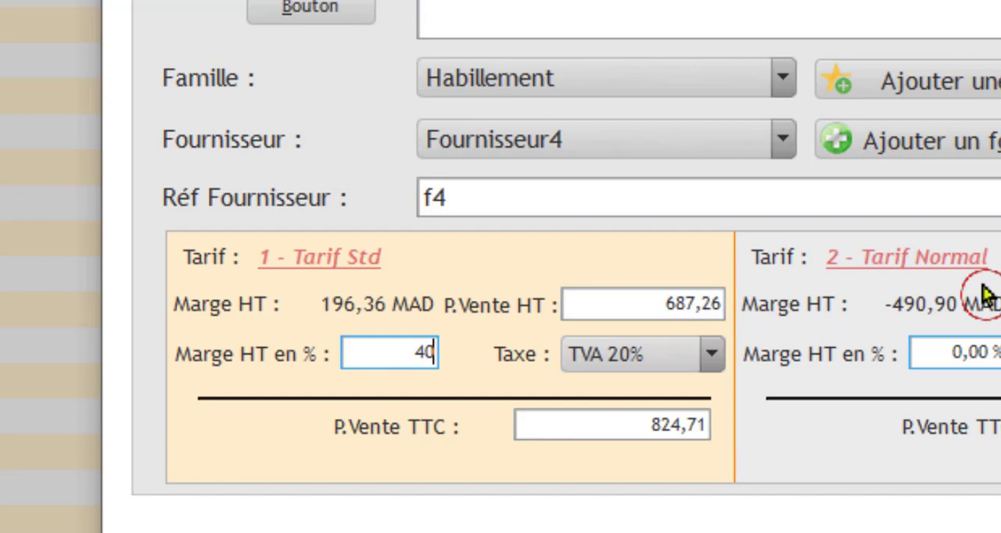
{"action": "left_click", "coordinate": [634, 425]}
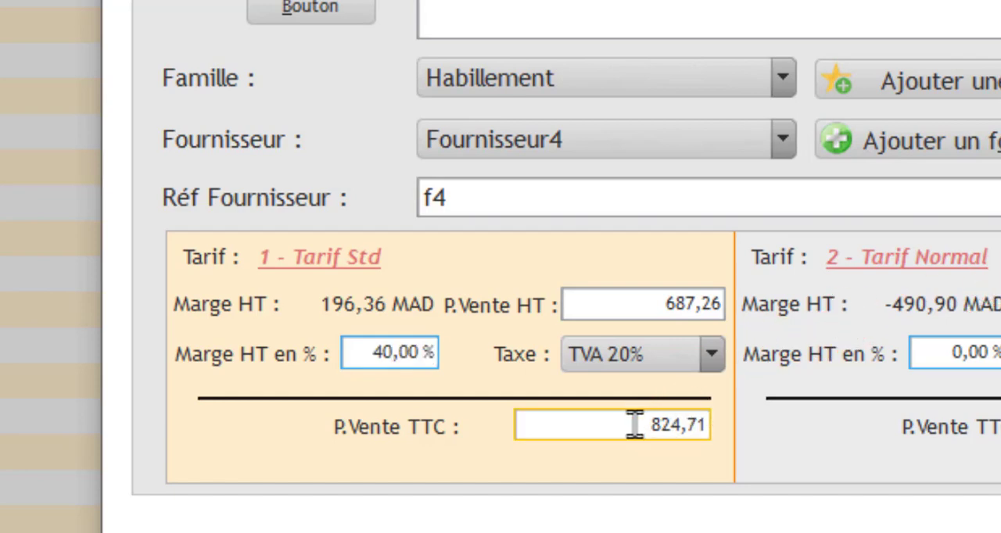
{"action": "left_click", "coordinate": [634, 425]}
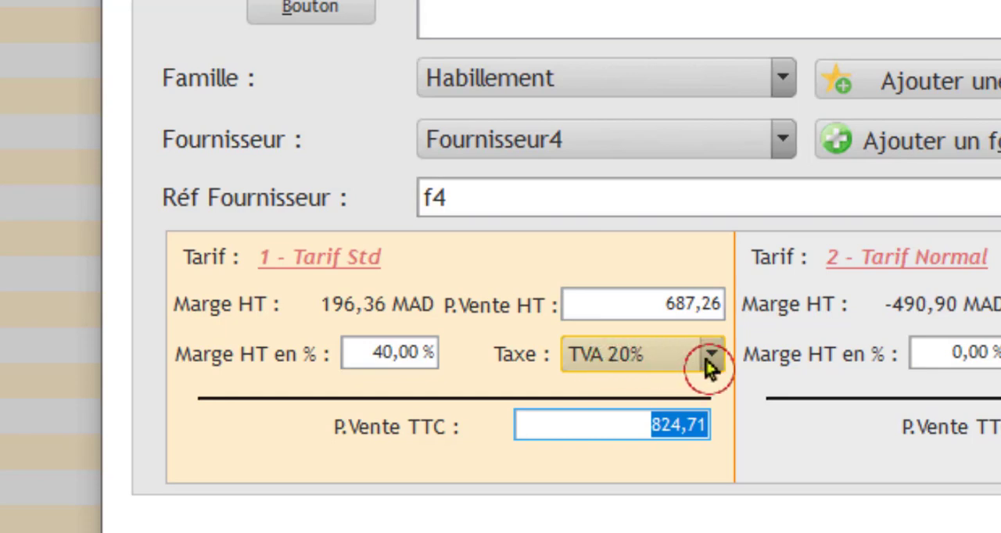
{"action": "left_click", "coordinate": [662, 424]}
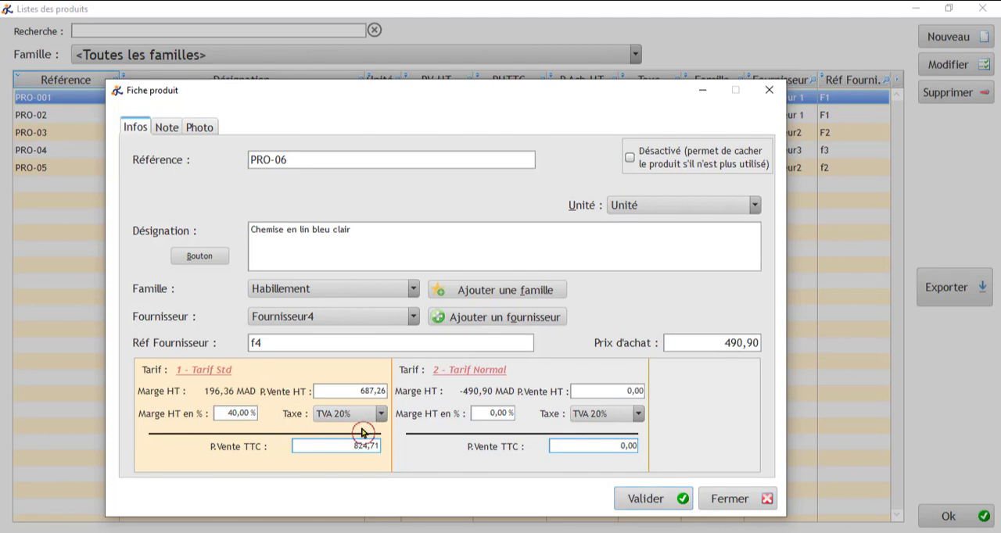
{"action": "left_click", "coordinate": [646, 501]}
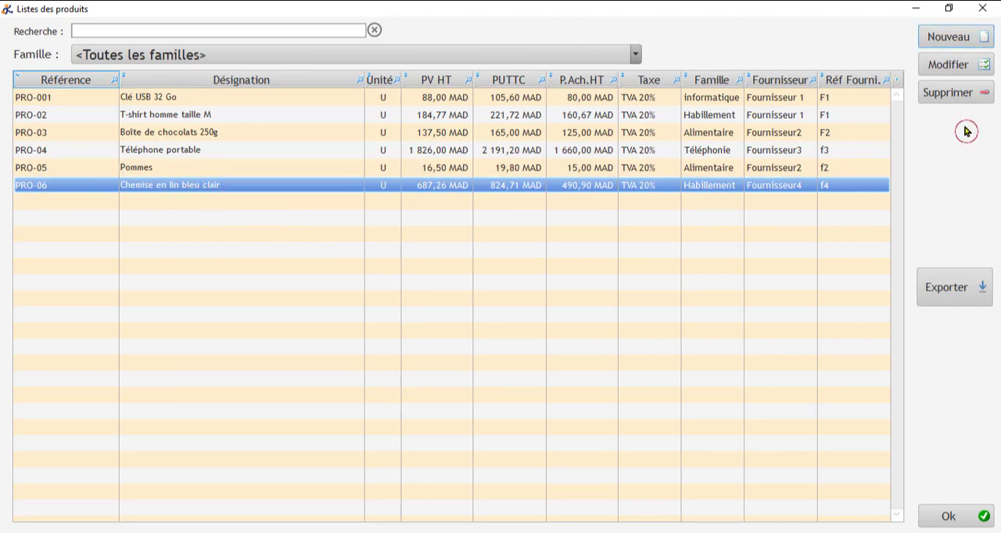
Step: Reopen product PRO-06 for editing and assign chemise-bleu-clair.jpg from the Vidéo gestion com folder on drive F: as its photo
{"action": "left_click", "coordinate": [944, 67]}
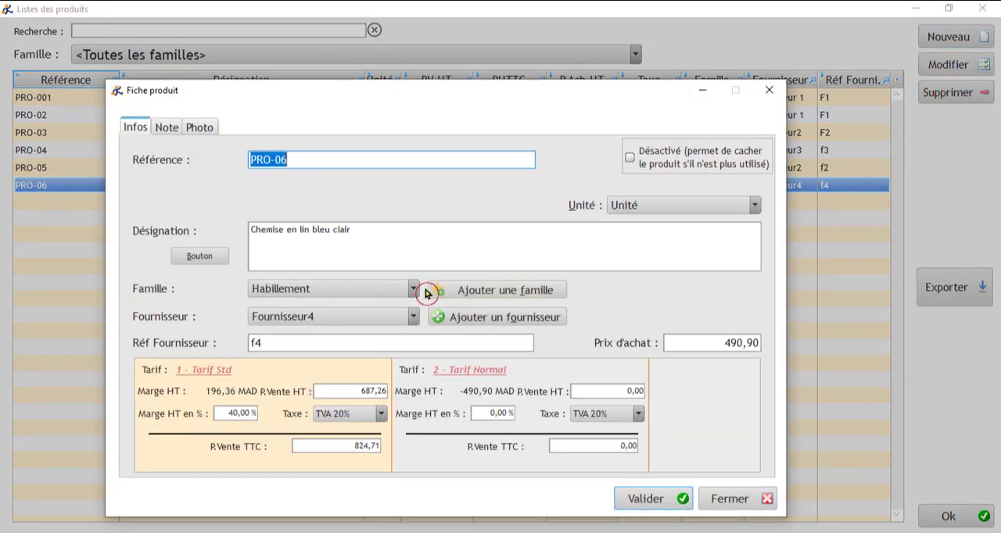
{"action": "left_click", "coordinate": [201, 128]}
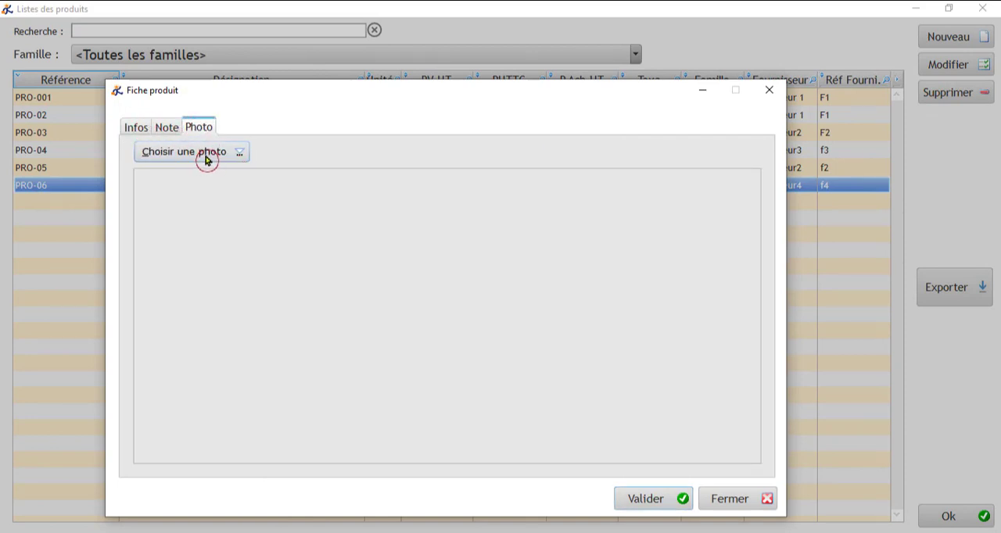
{"action": "left_click", "coordinate": [206, 156]}
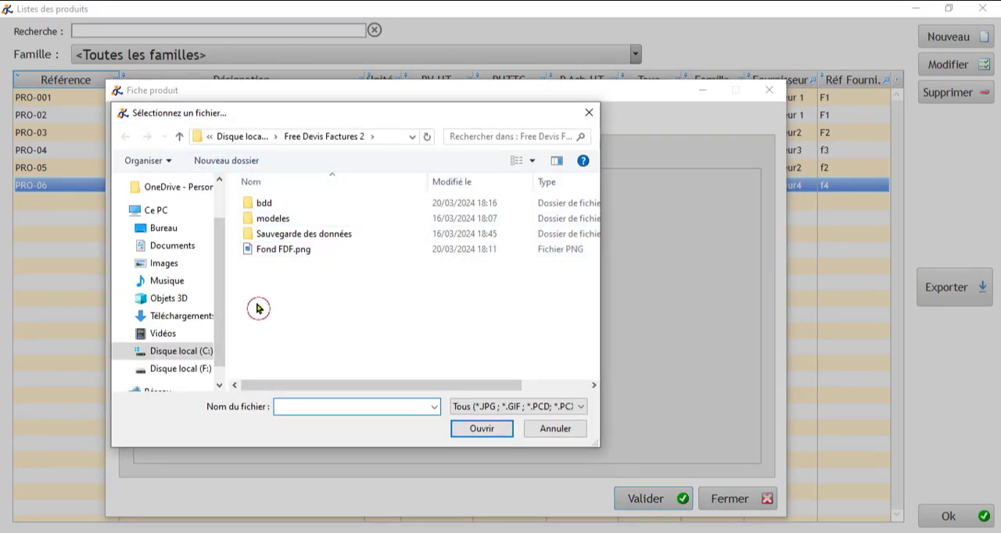
{"action": "left_click", "coordinate": [193, 371]}
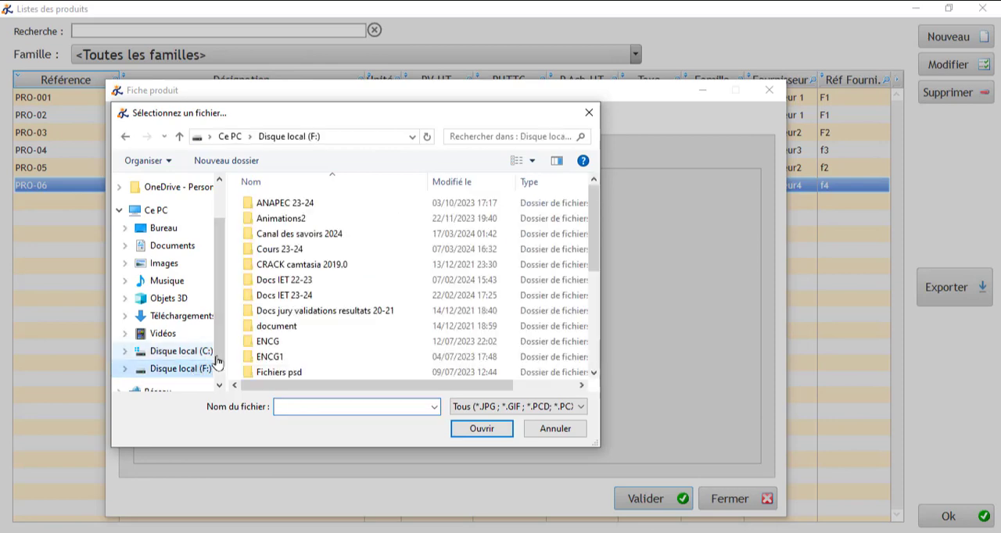
{"action": "double_click", "coordinate": [284, 228]}
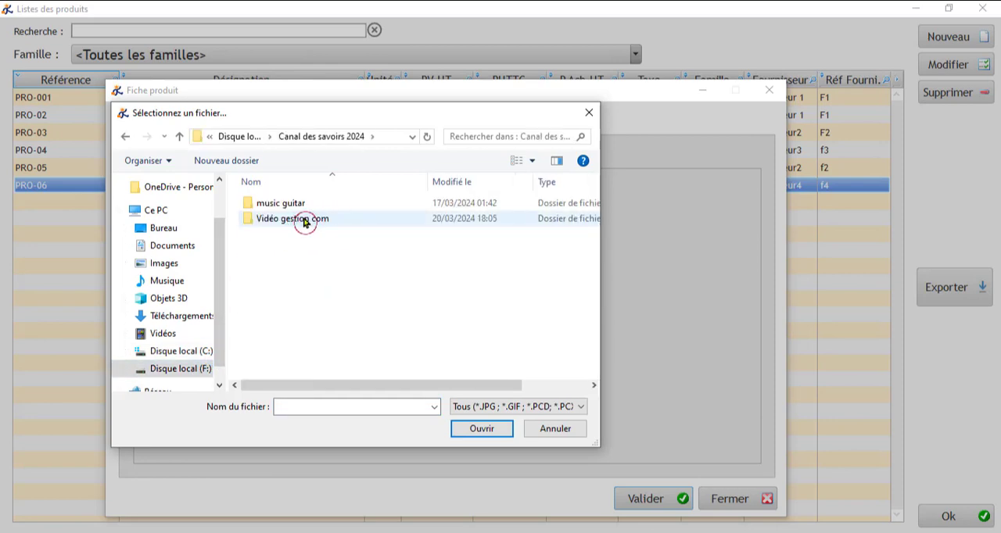
{"action": "double_click", "coordinate": [305, 222]}
{"action": "left_click", "coordinate": [316, 254]}
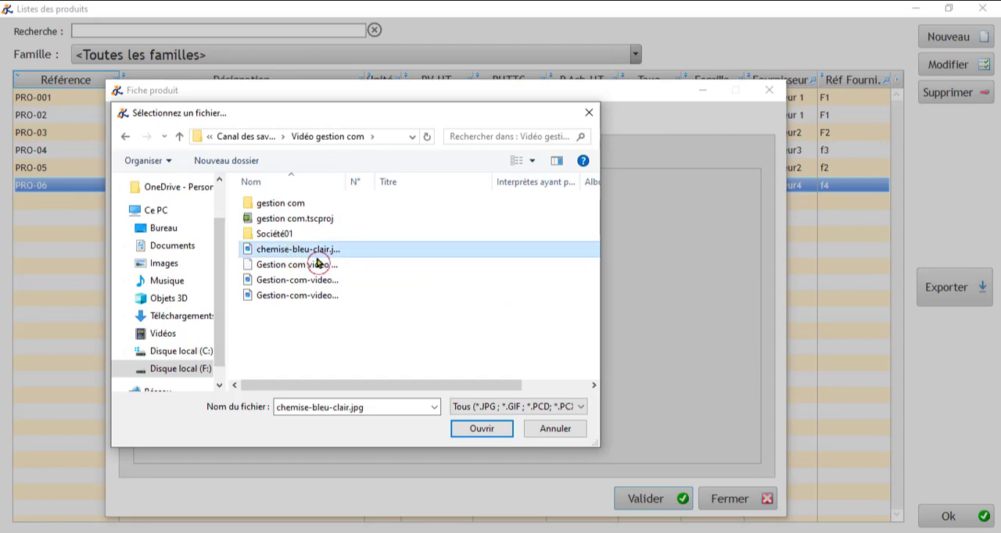
{"action": "left_click", "coordinate": [473, 431]}
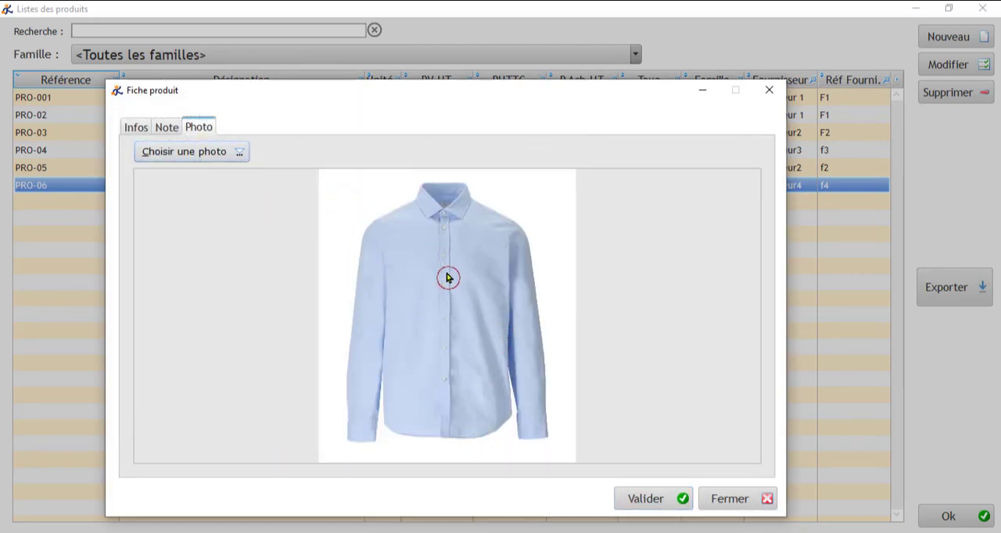
Step: Return to the product's general information, save the record and close the product list
{"action": "left_click", "coordinate": [139, 129]}
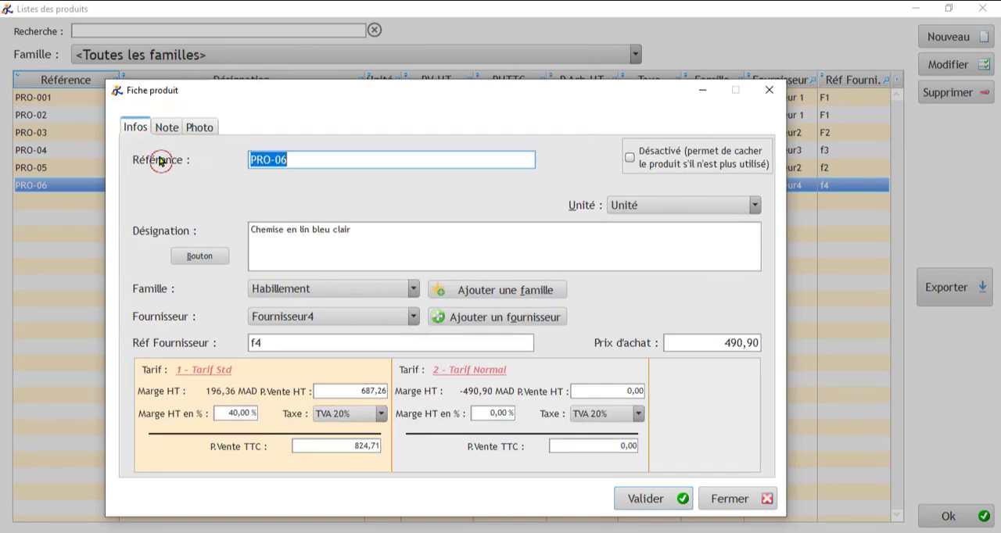
{"action": "left_click", "coordinate": [645, 501]}
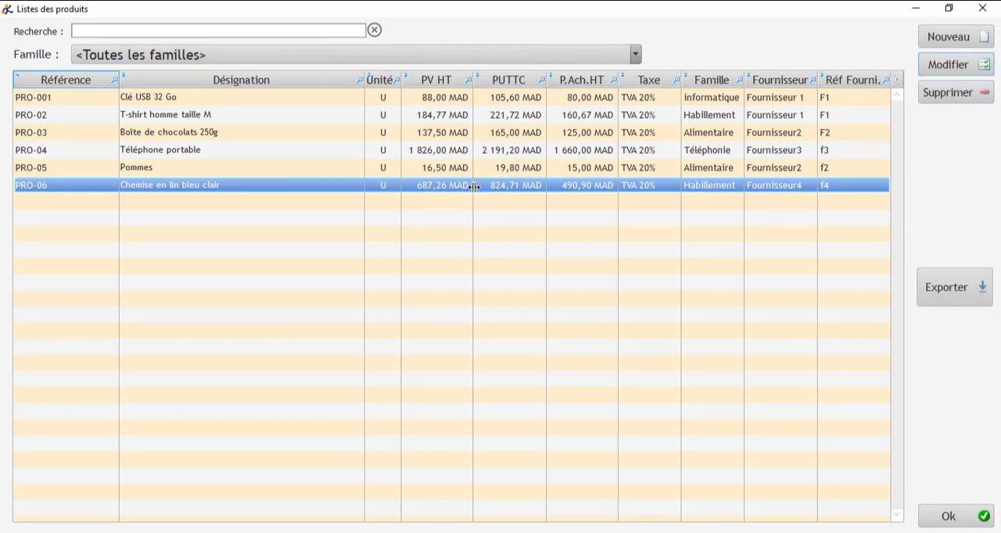
{"action": "left_click", "coordinate": [956, 515]}
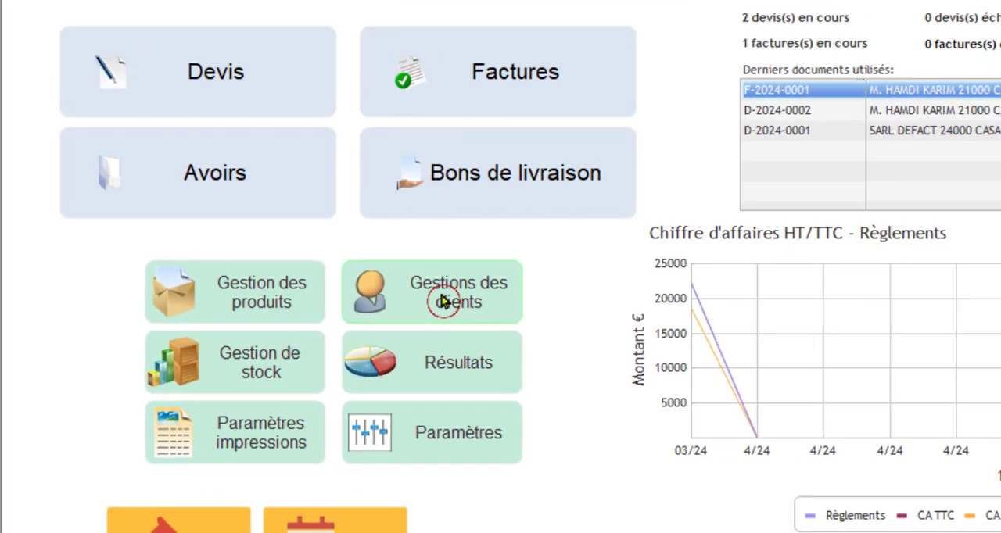
Step: Create a new record in the client management list with the code CL03
{"action": "left_click", "coordinate": [583, 295]}
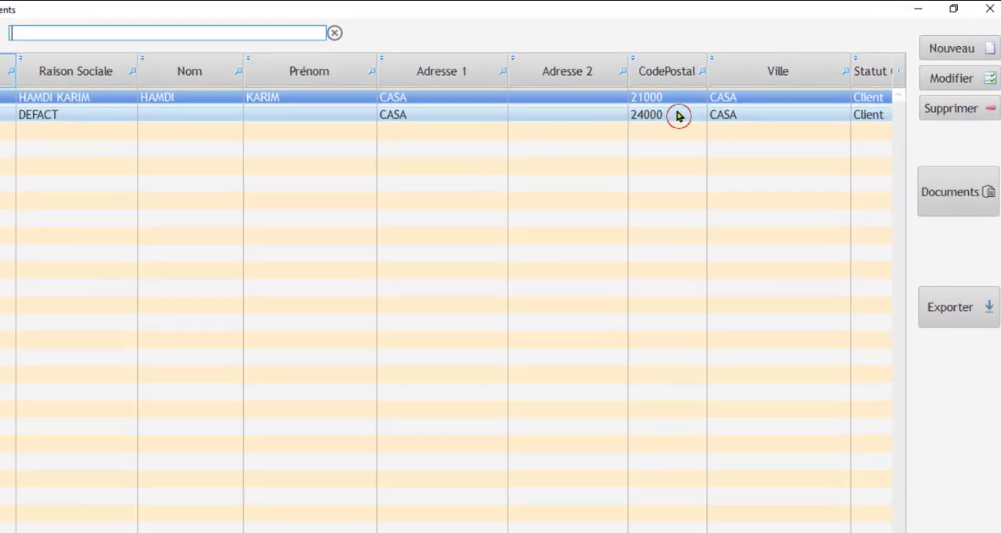
{"action": "left_click", "coordinate": [950, 49]}
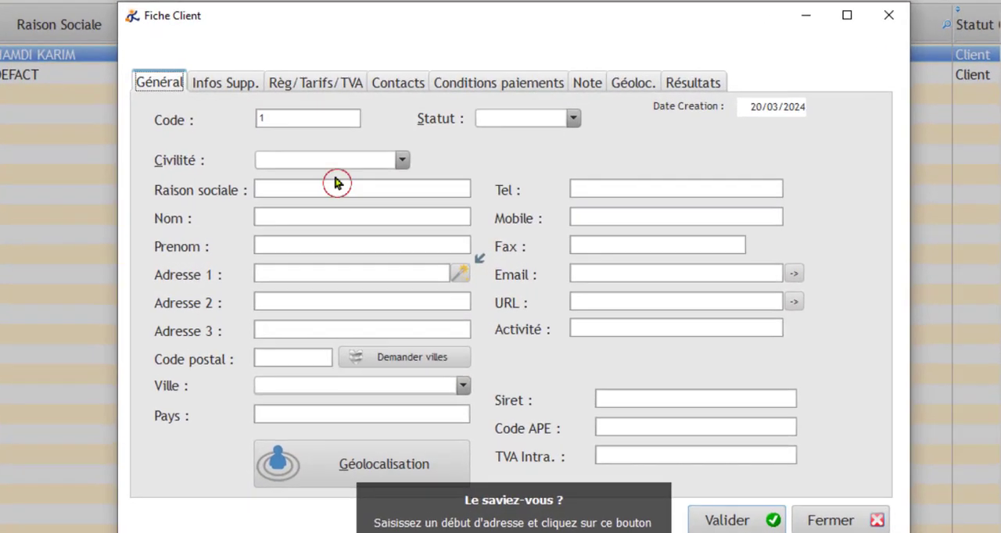
{"action": "left_click", "coordinate": [316, 143]}
{"action": "left_click", "coordinate": [285, 118]}
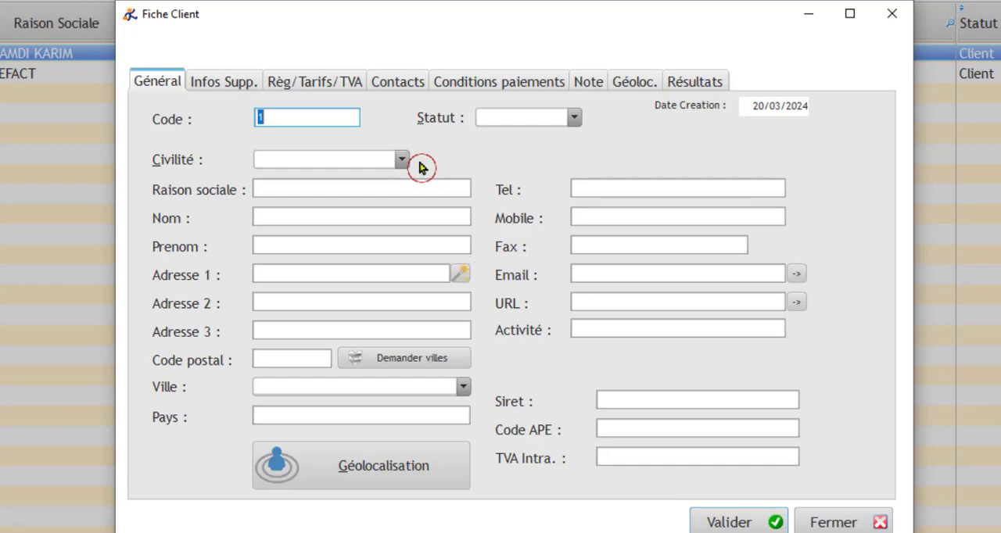
{"action": "type", "text": "CL03"}
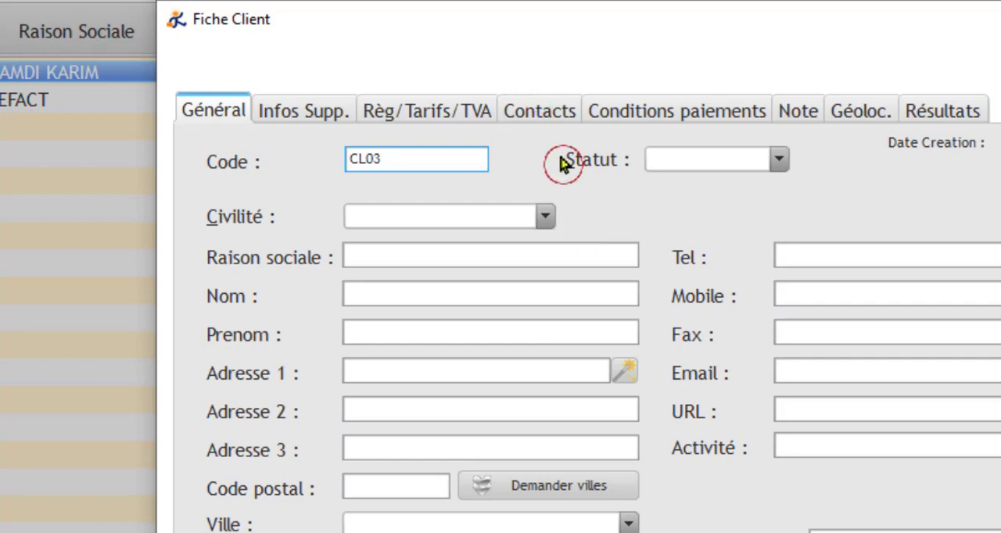
Step: Set the new client's status to Client and its civility to SARL
{"action": "left_click", "coordinate": [778, 162]}
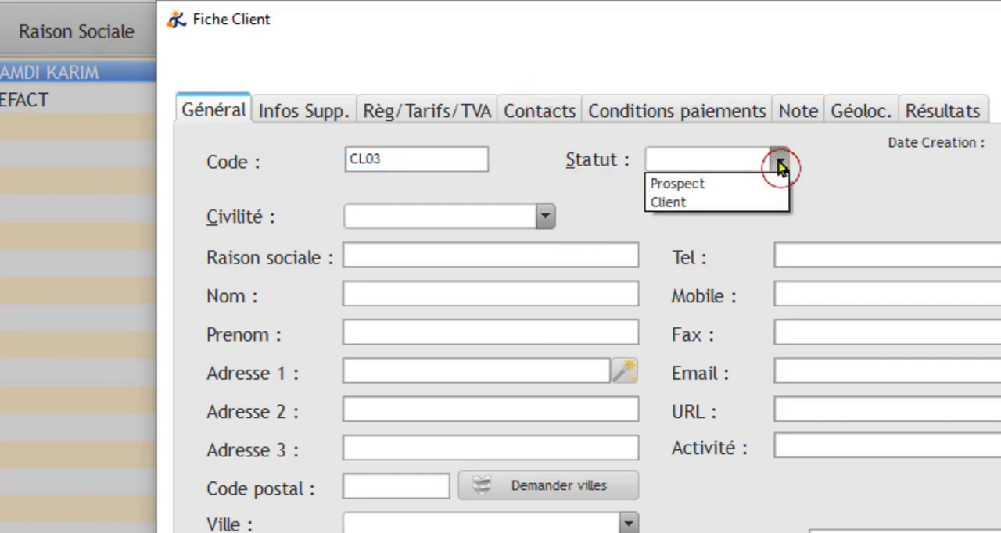
{"action": "left_click", "coordinate": [696, 205]}
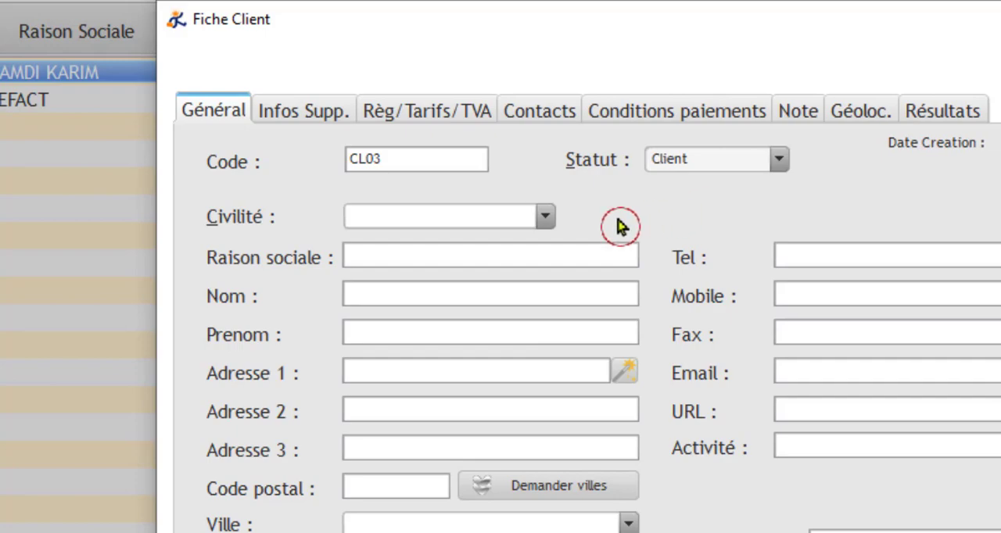
{"action": "left_click", "coordinate": [546, 218]}
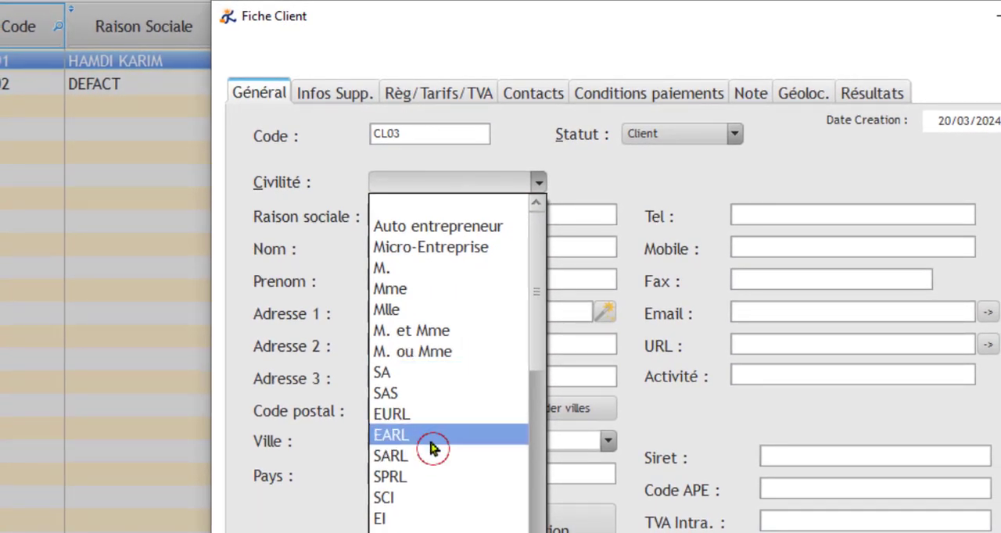
{"action": "left_click", "coordinate": [431, 457]}
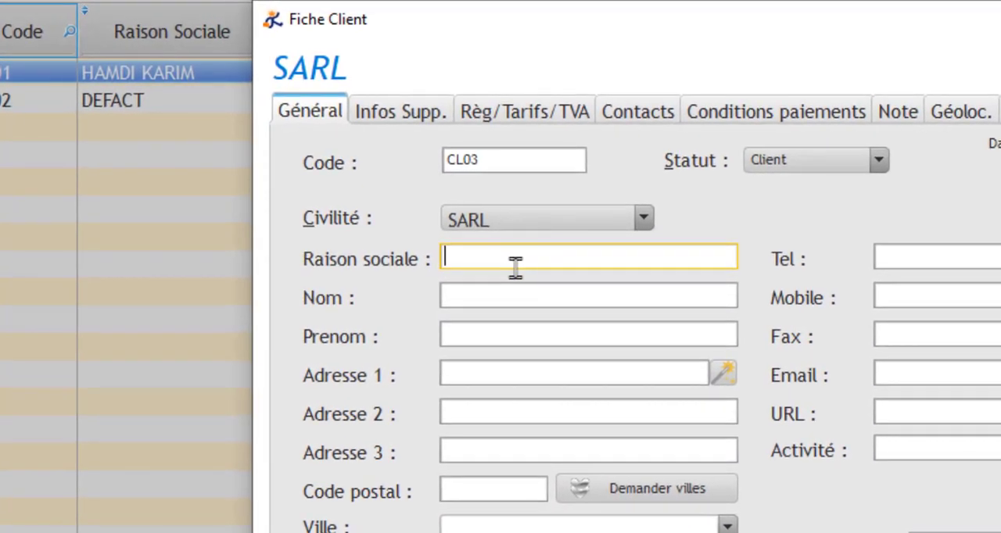
Step: Enter Espace Joie as the client's company name and fill in the first address line and postal code
{"action": "left_click", "coordinate": [433, 217]}
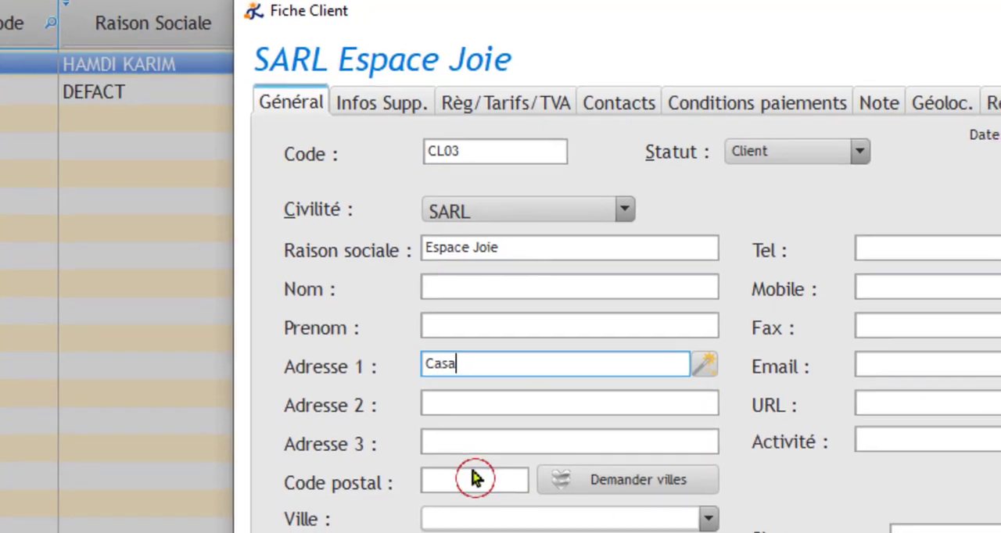
{"action": "left_click", "coordinate": [478, 495]}
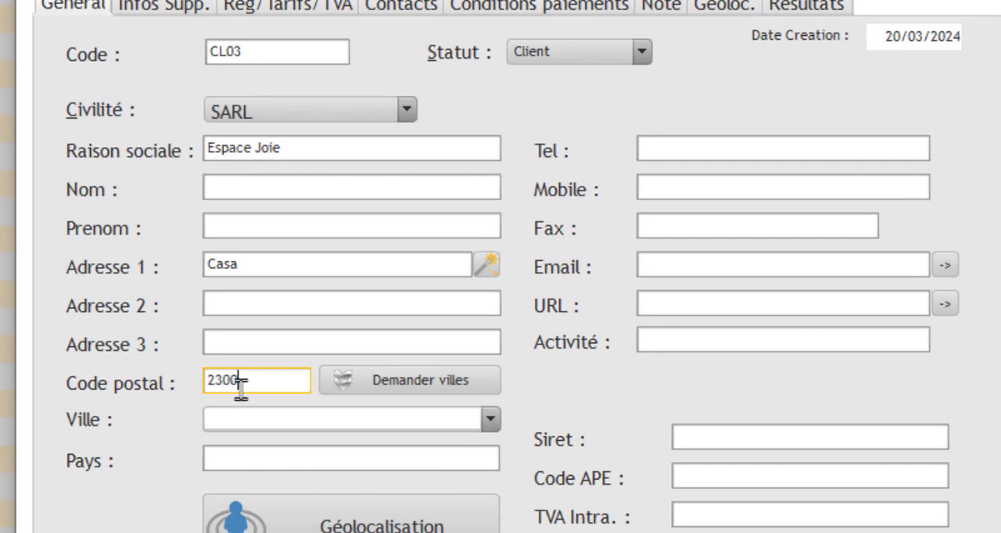
{"action": "type", "text": "0"}
Step: Fill in the client's city without using the suggested towns, and set the country to Maroc
{"action": "left_click", "coordinate": [350, 423]}
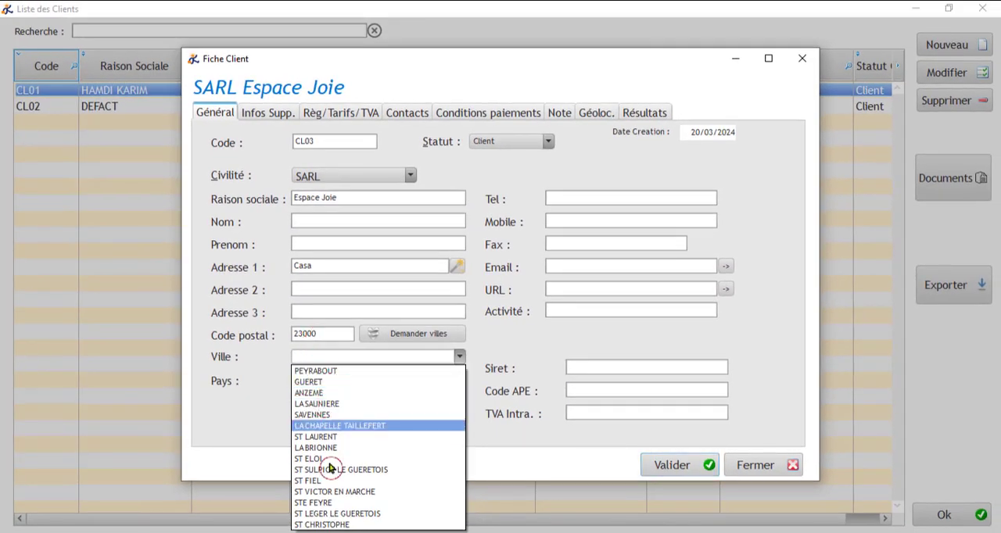
{"action": "left_click", "coordinate": [325, 337]}
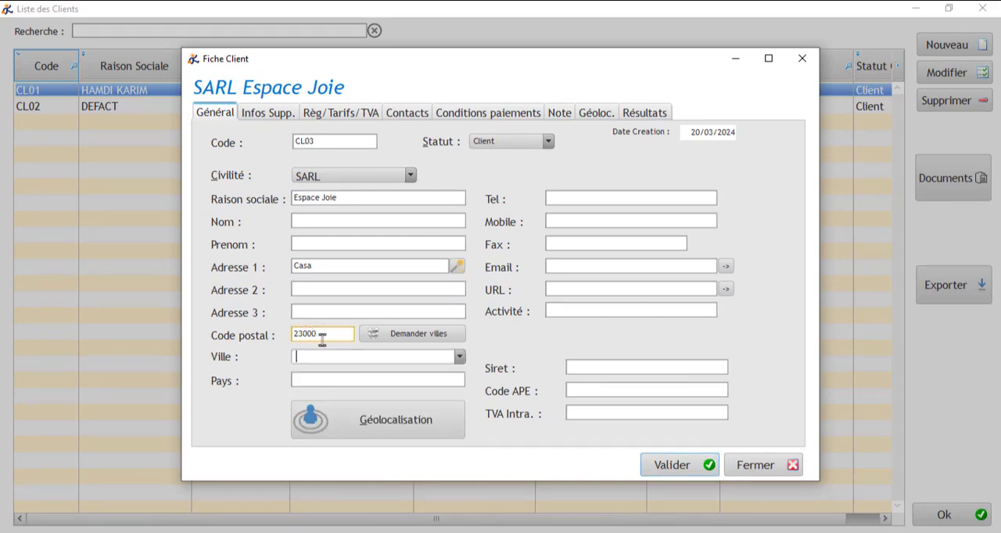
{"action": "left_click", "coordinate": [326, 368]}
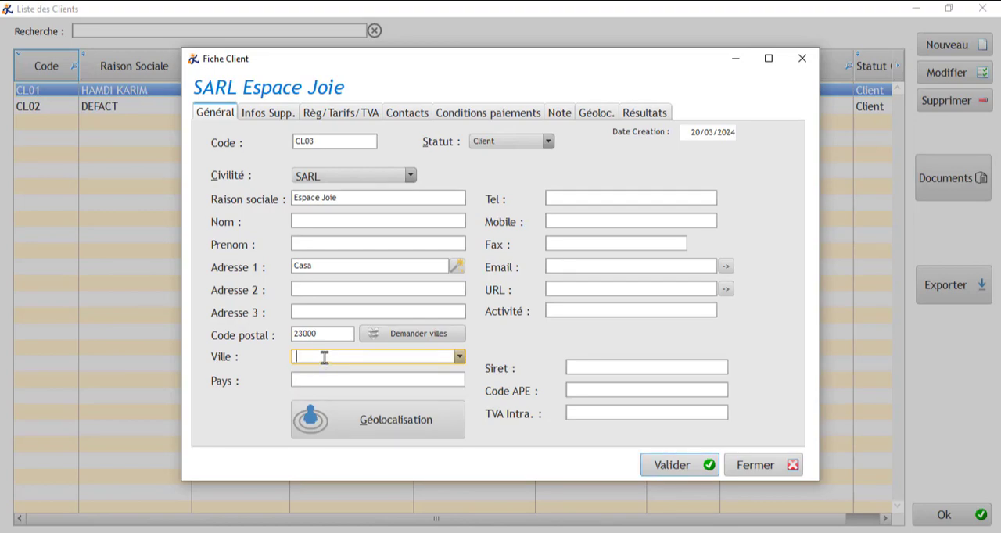
{"action": "type", "text": "Casablanca"}
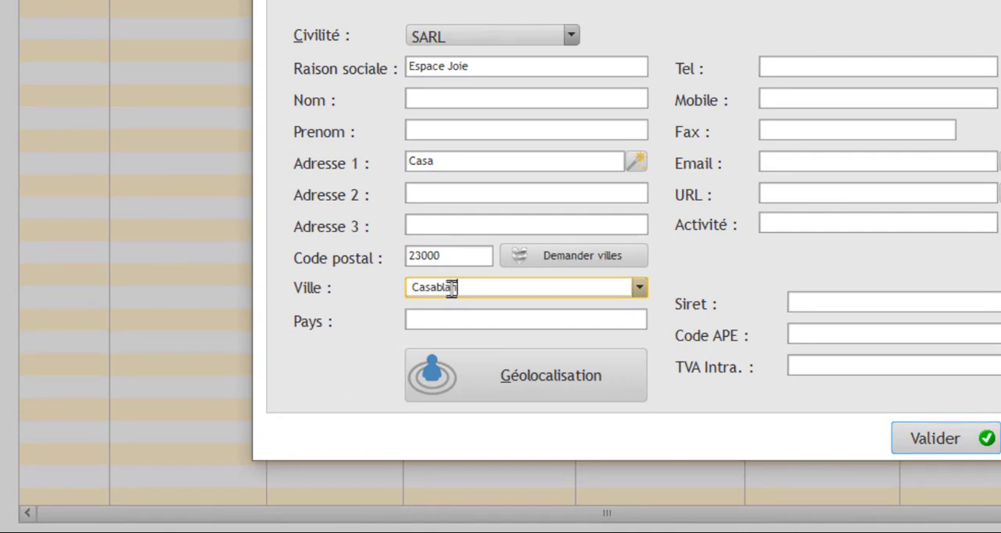
{"action": "left_click", "coordinate": [461, 323]}
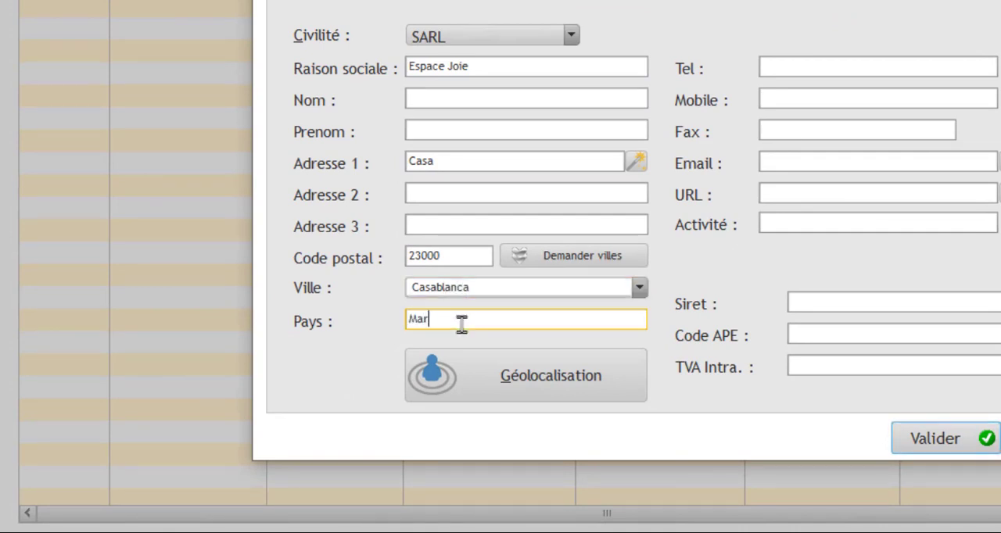
{"action": "type", "text": "Maroc"}
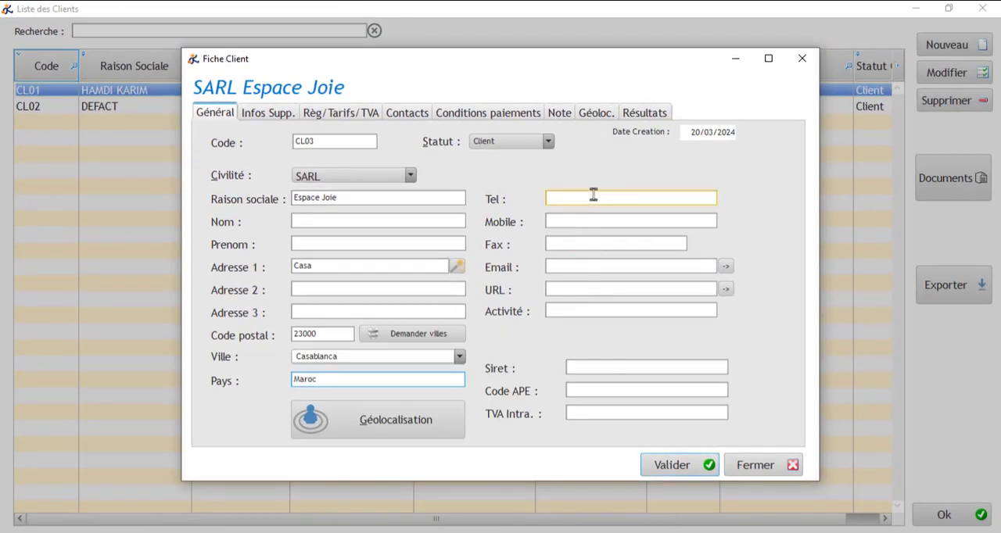
Step: Fill in the client's telephone and mobile numbers, and set the activity to Commerciale
{"action": "left_click", "coordinate": [649, 212]}
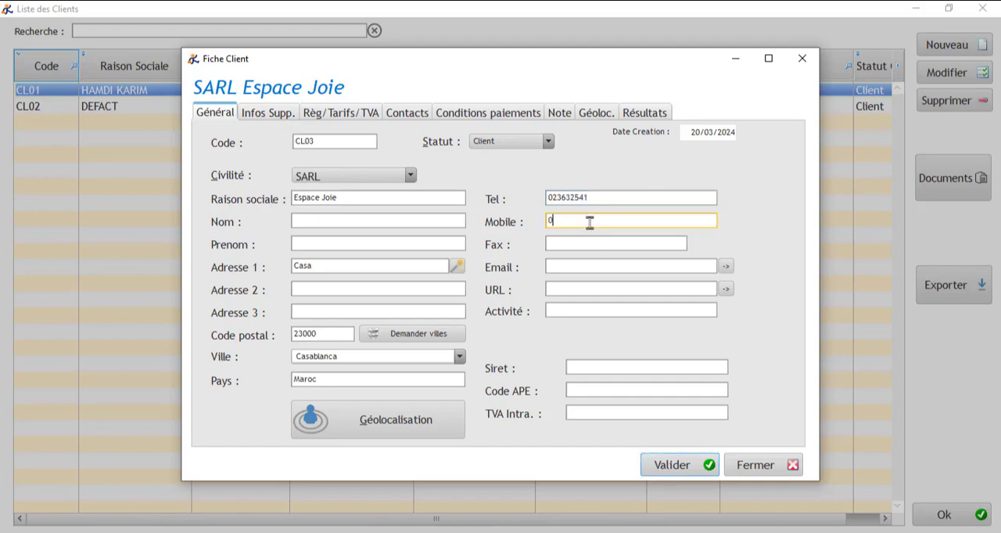
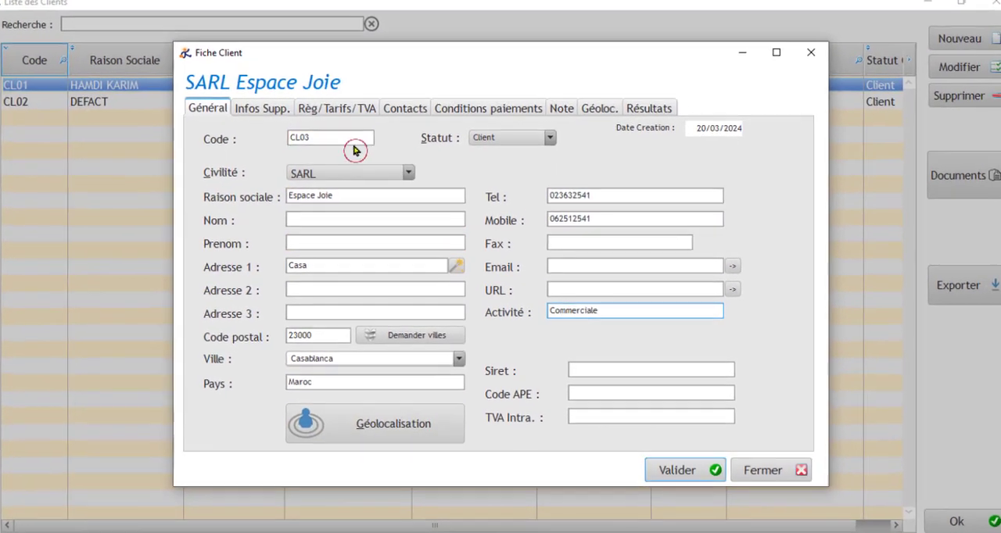
{"action": "left_click", "coordinate": [338, 142]}
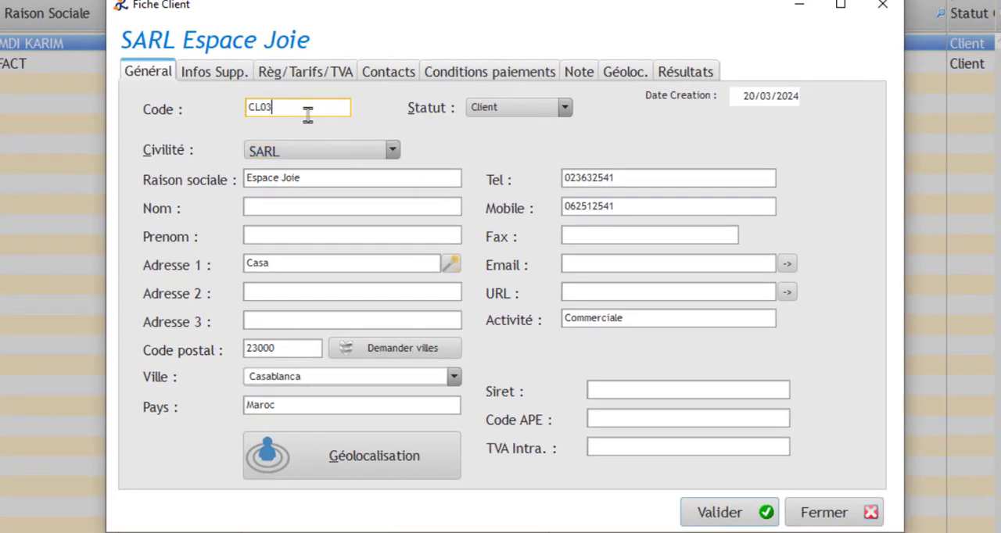
Step: Copy the client's main address into the delivery address of the additional information, leaving the carrier address empty
{"action": "left_click", "coordinate": [211, 86]}
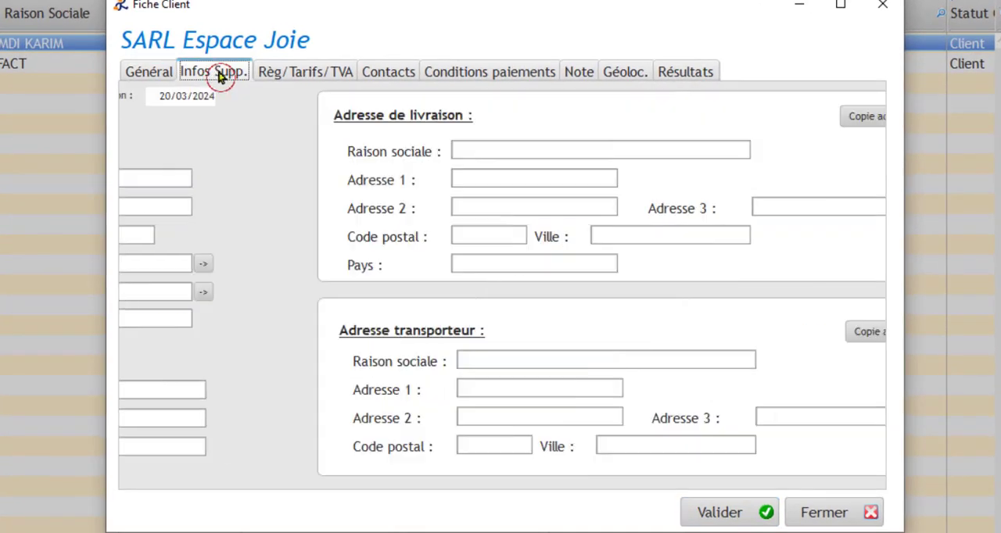
{"action": "left_click", "coordinate": [247, 137]}
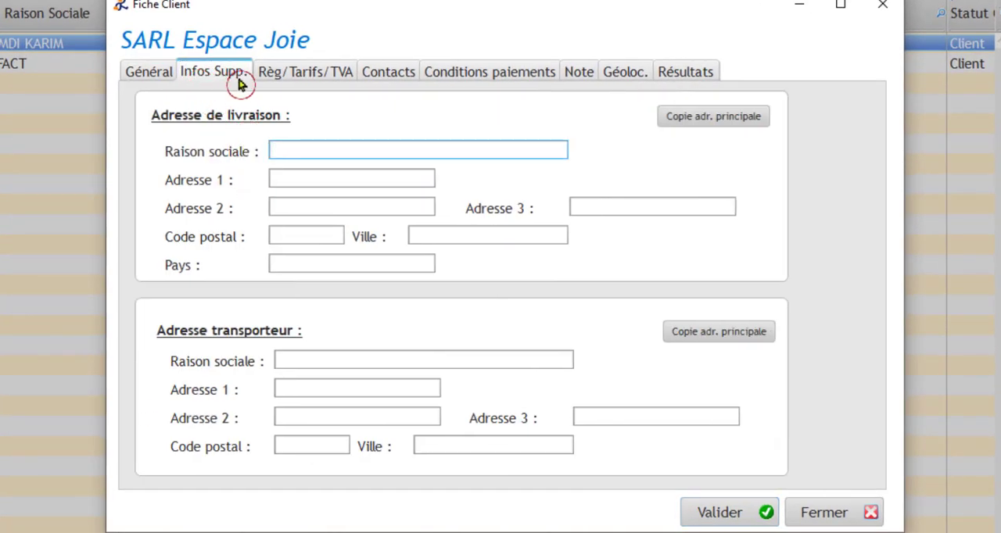
{"action": "left_click", "coordinate": [323, 169]}
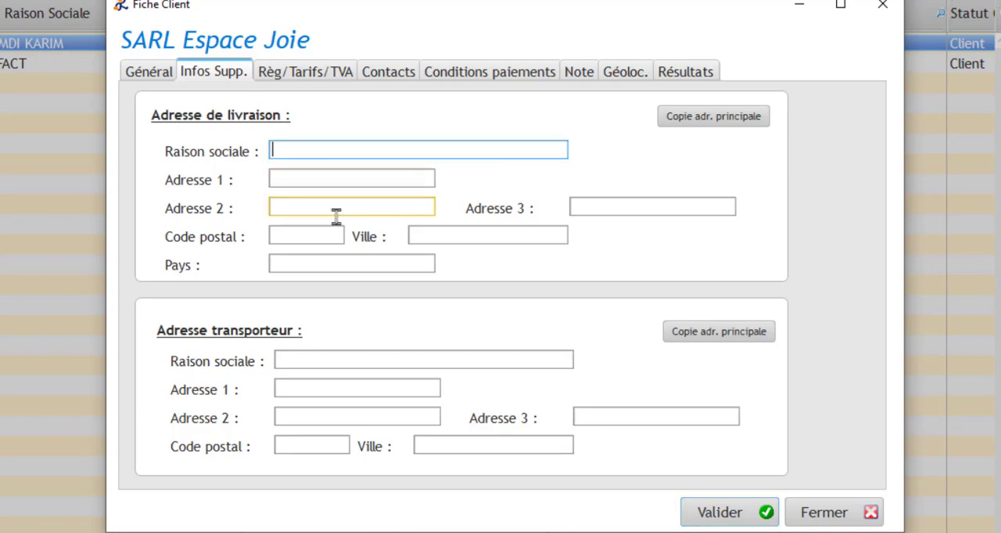
{"action": "left_click", "coordinate": [351, 175]}
{"action": "left_click", "coordinate": [713, 127]}
{"action": "left_click", "coordinate": [685, 125]}
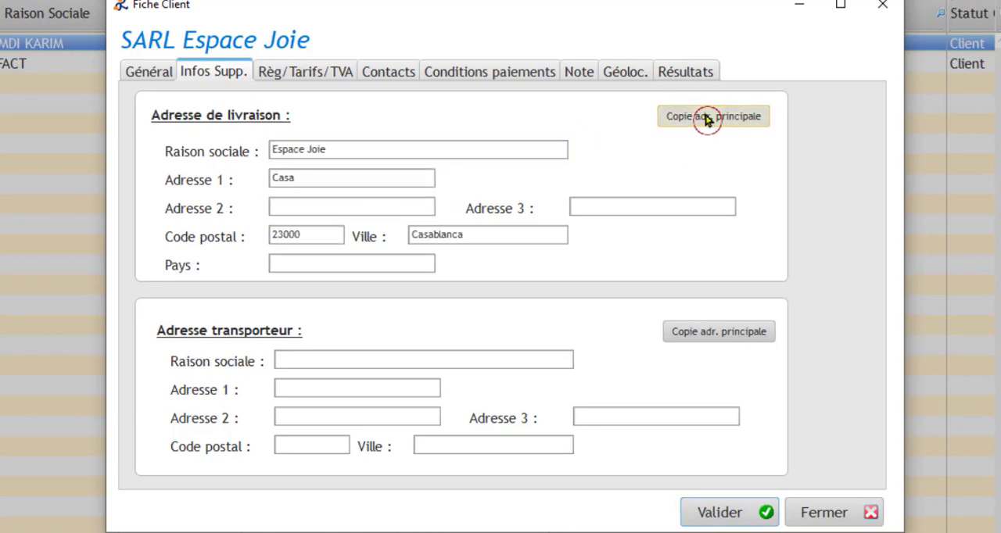
{"action": "left_click", "coordinate": [311, 178]}
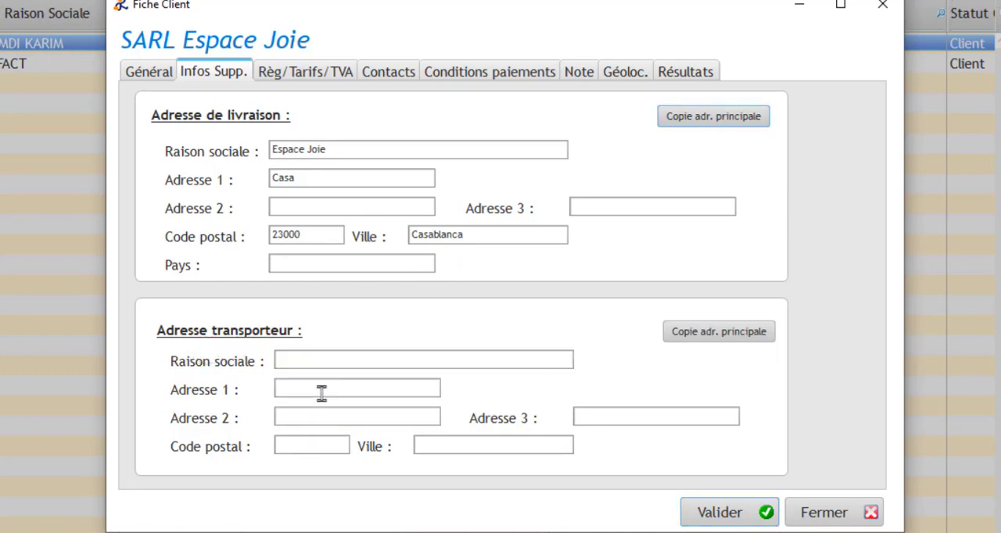
Step: Set the client's default payment method to Espèce
{"action": "left_click", "coordinate": [310, 78]}
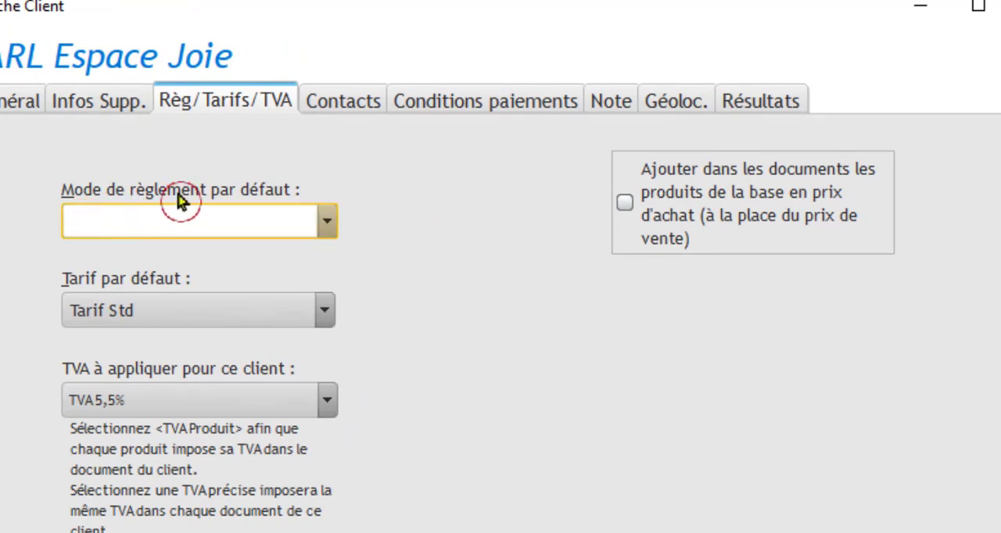
{"action": "left_click", "coordinate": [327, 223]}
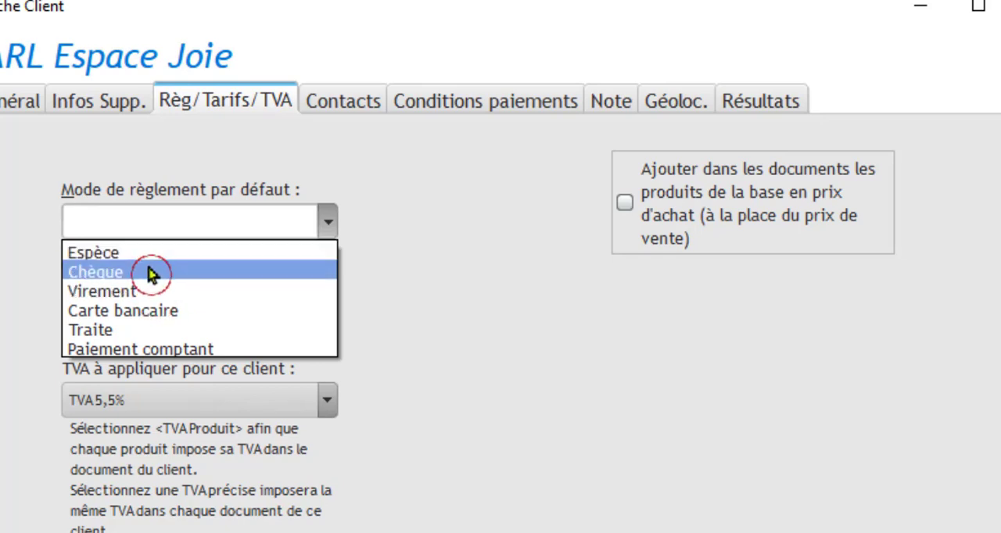
{"action": "left_click", "coordinate": [367, 253]}
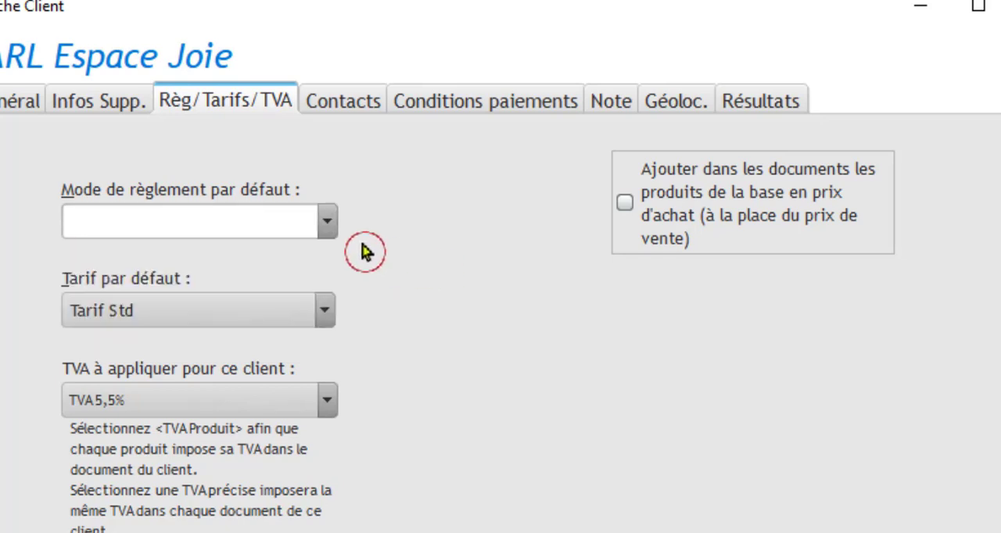
{"action": "left_click", "coordinate": [329, 219]}
{"action": "left_click", "coordinate": [217, 253]}
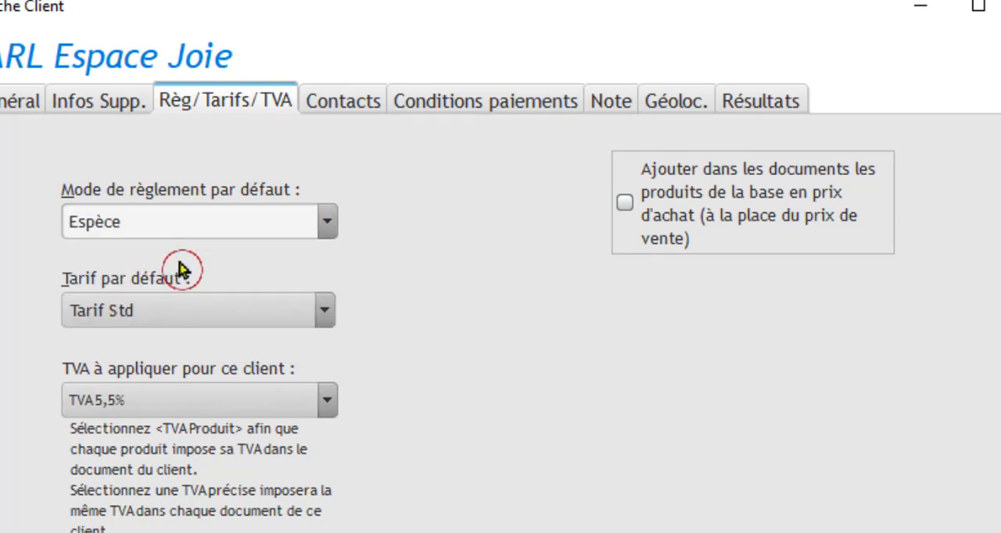
Step: Choose Tarif Std as the client's default price list and apply TVA 20% to this client
{"action": "left_click", "coordinate": [324, 314]}
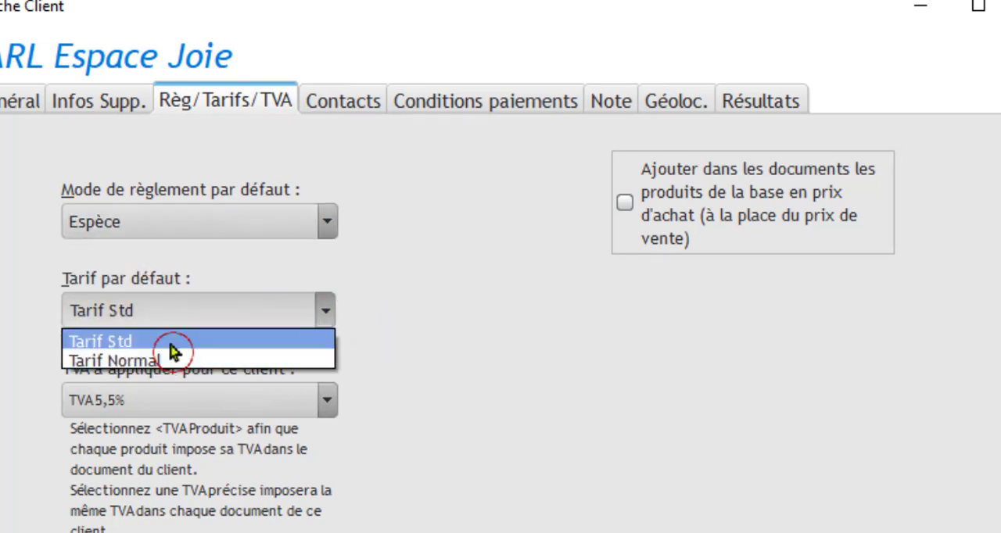
{"action": "left_click", "coordinate": [171, 345]}
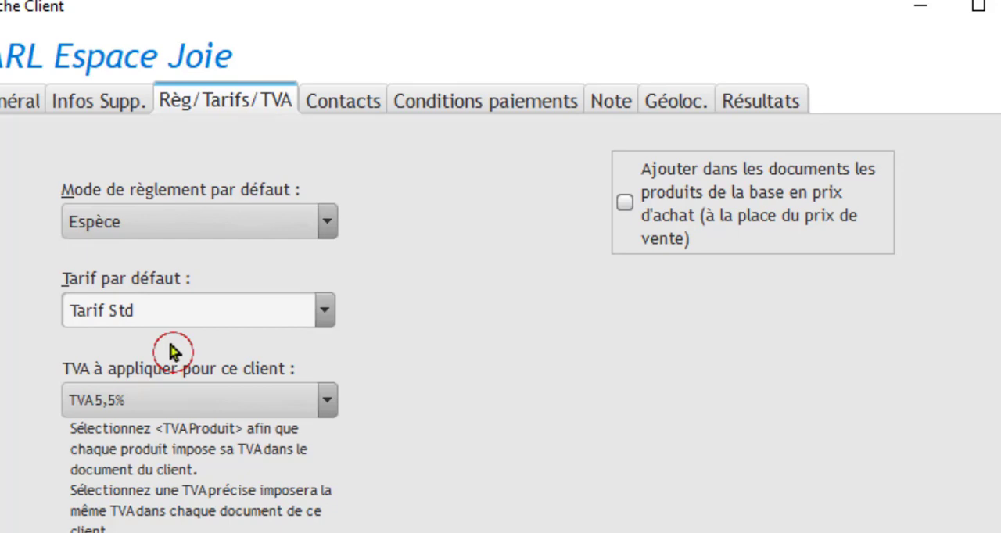
{"action": "left_click", "coordinate": [329, 402]}
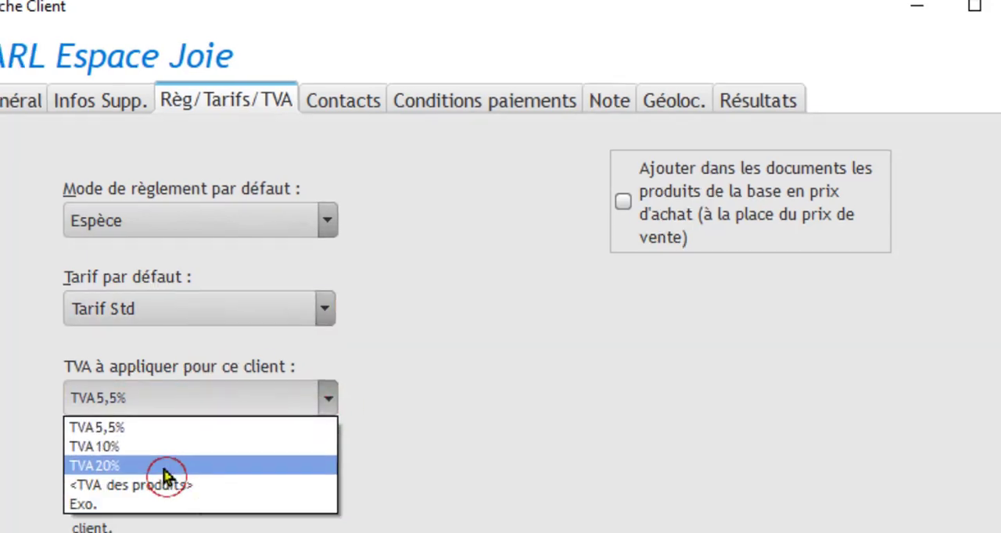
{"action": "left_click", "coordinate": [234, 469]}
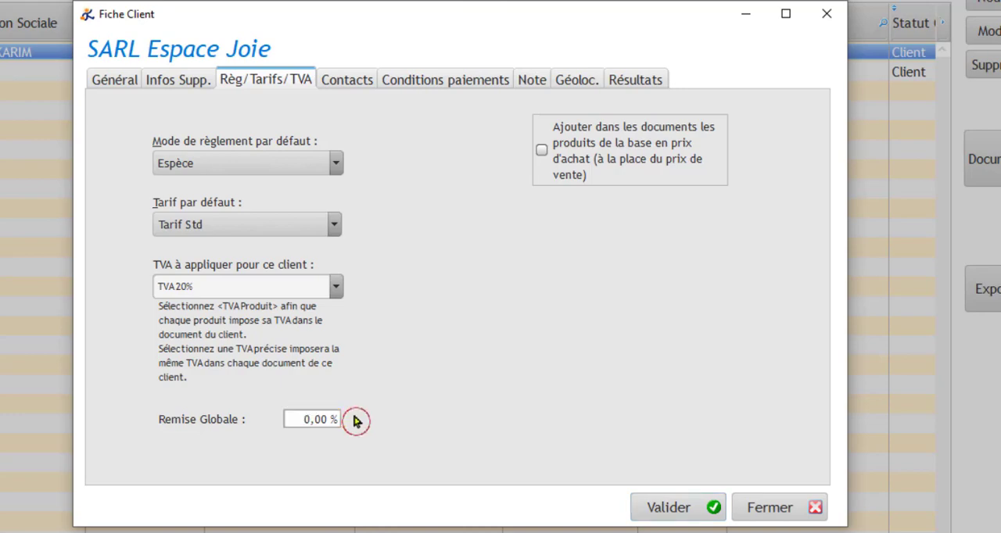
Step: Set the client's global discount to 10% and keep the applied VAT rate at 20%
{"action": "left_click", "coordinate": [301, 421]}
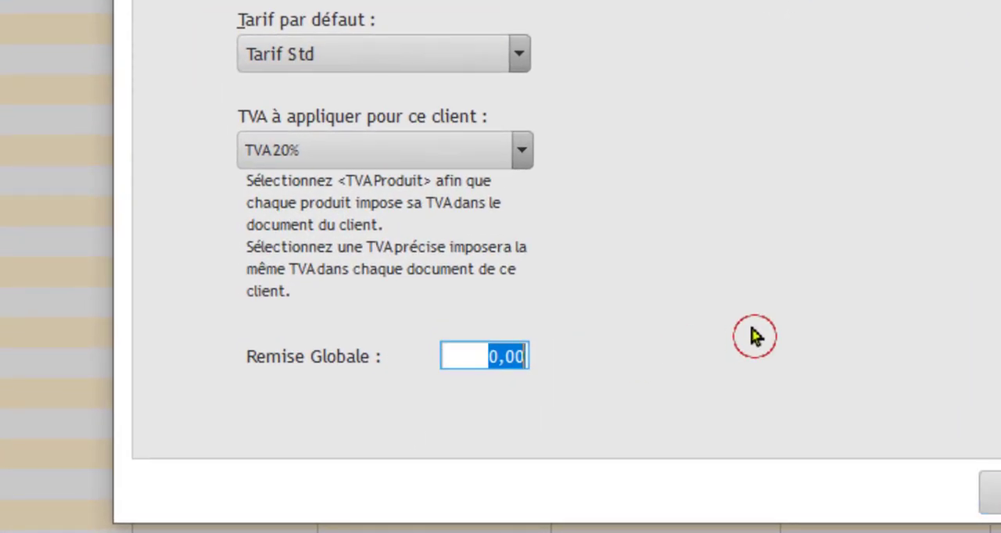
{"action": "type", "text": "10"}
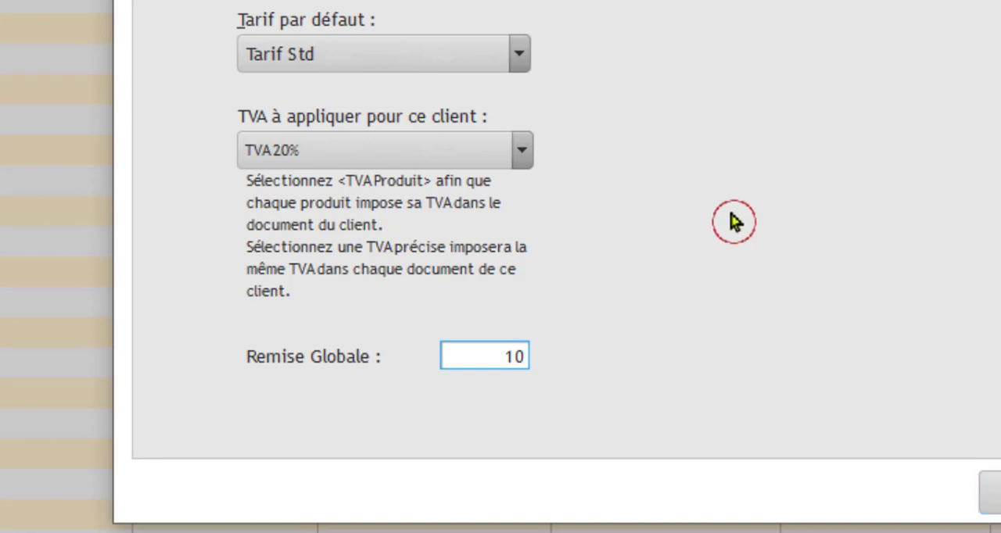
{"action": "left_click", "coordinate": [420, 174]}
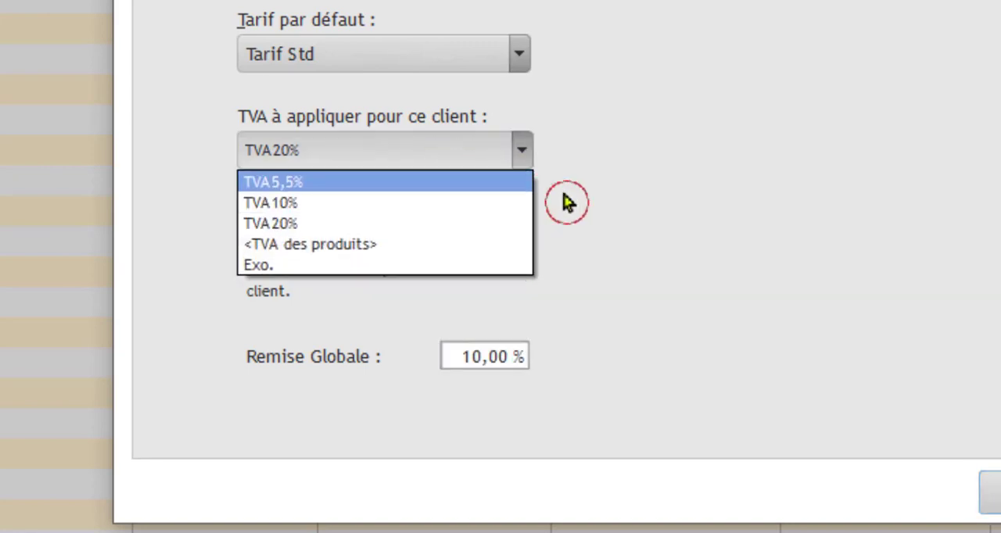
{"action": "left_click", "coordinate": [568, 201]}
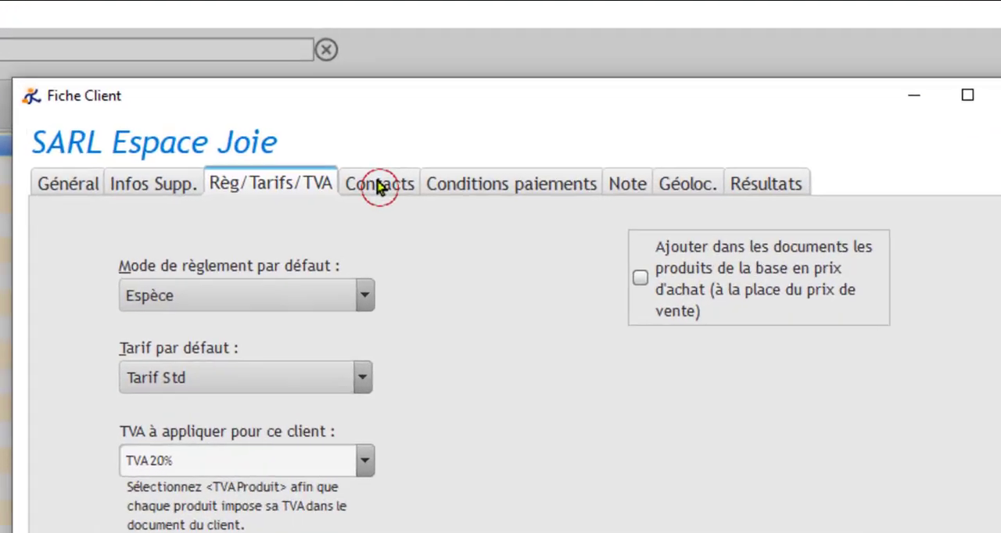
Step: Examine the client's contacts, the payment terms offered for quotes and invoices, the note, geolocation and results sections
{"action": "left_click", "coordinate": [408, 115]}
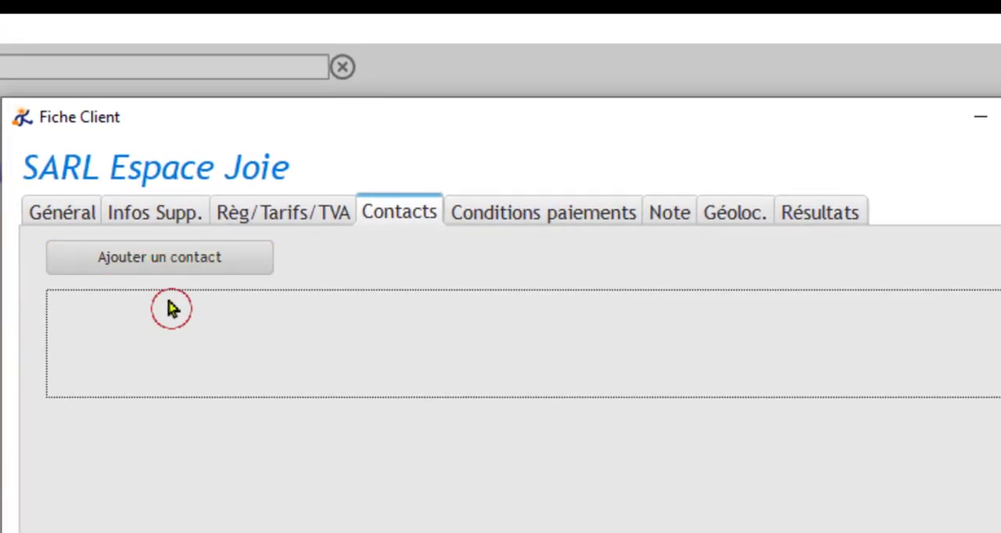
{"action": "left_click", "coordinate": [522, 221]}
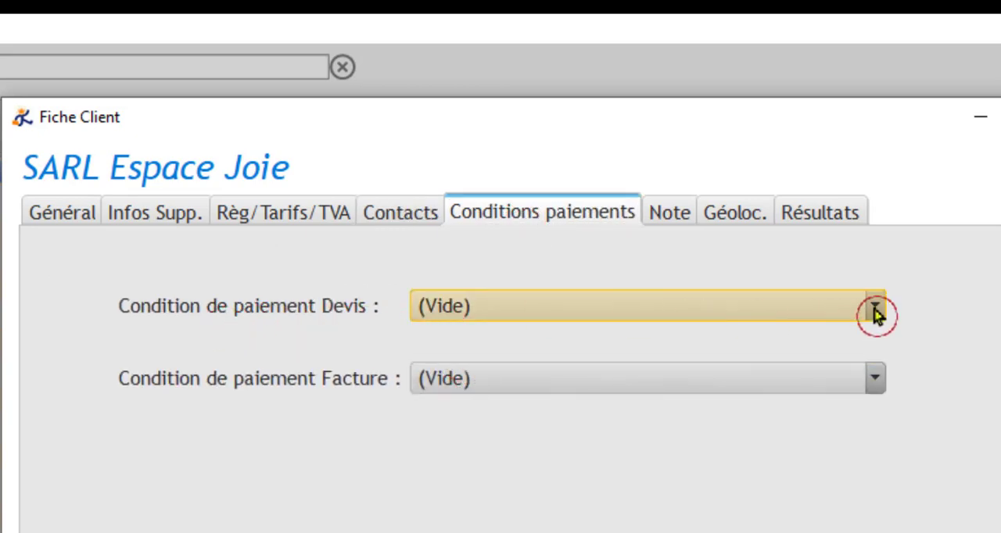
{"action": "left_click", "coordinate": [875, 312]}
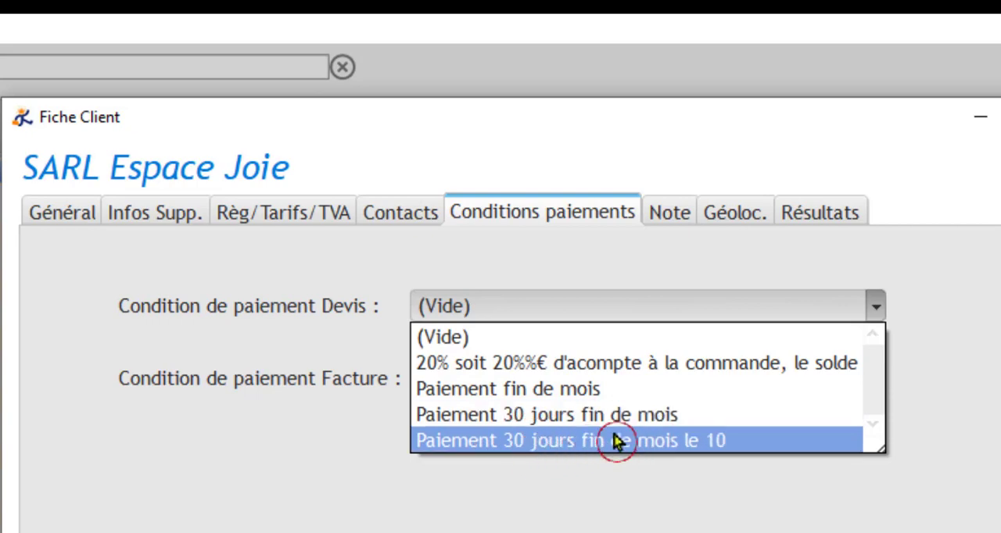
{"action": "left_click", "coordinate": [963, 315]}
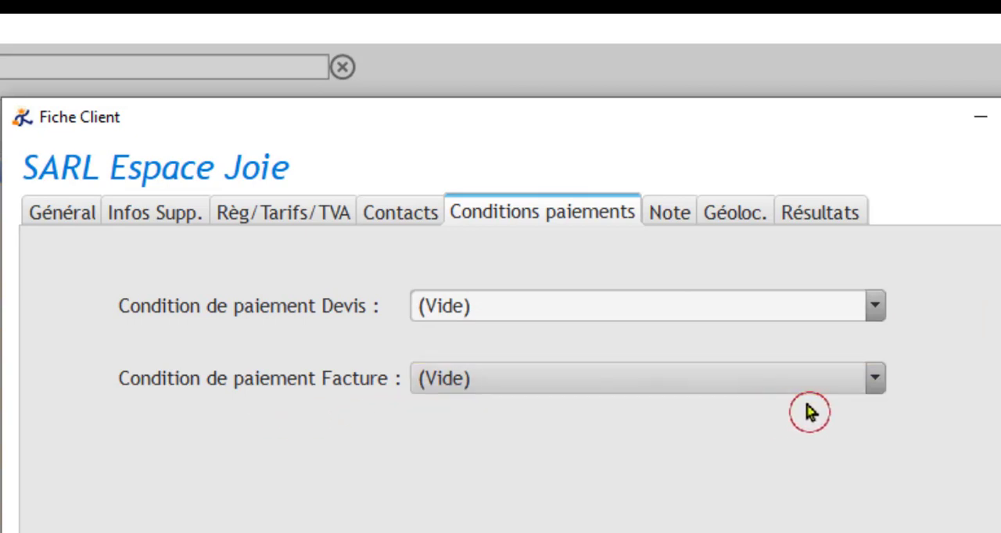
{"action": "left_click", "coordinate": [875, 380]}
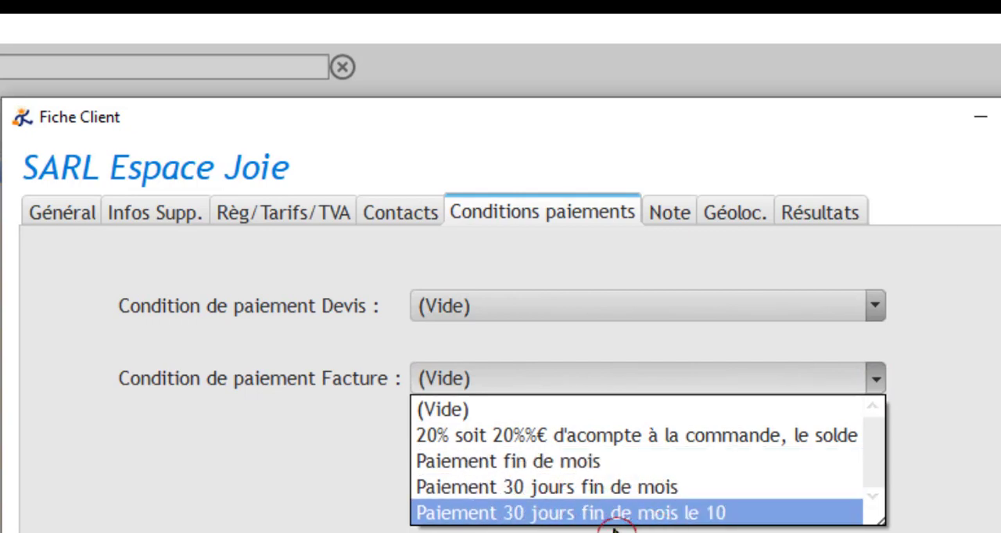
{"action": "left_click", "coordinate": [967, 408]}
{"action": "left_click", "coordinate": [685, 216]}
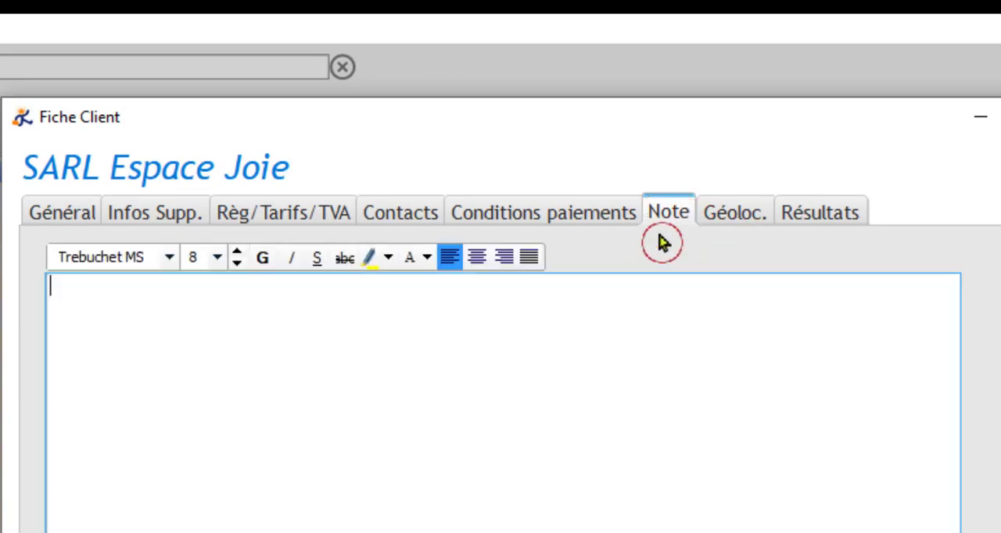
{"action": "left_click", "coordinate": [740, 219]}
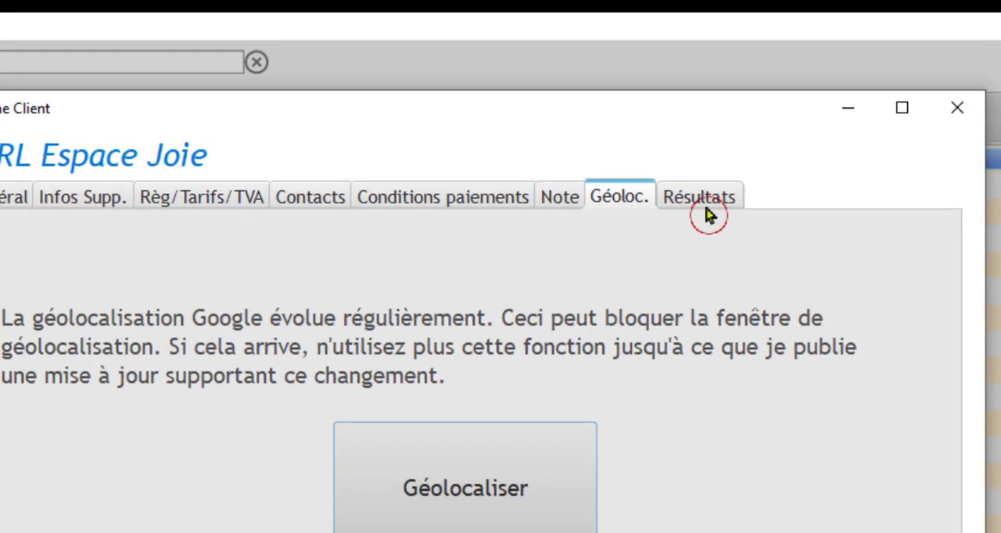
{"action": "left_click", "coordinate": [752, 168]}
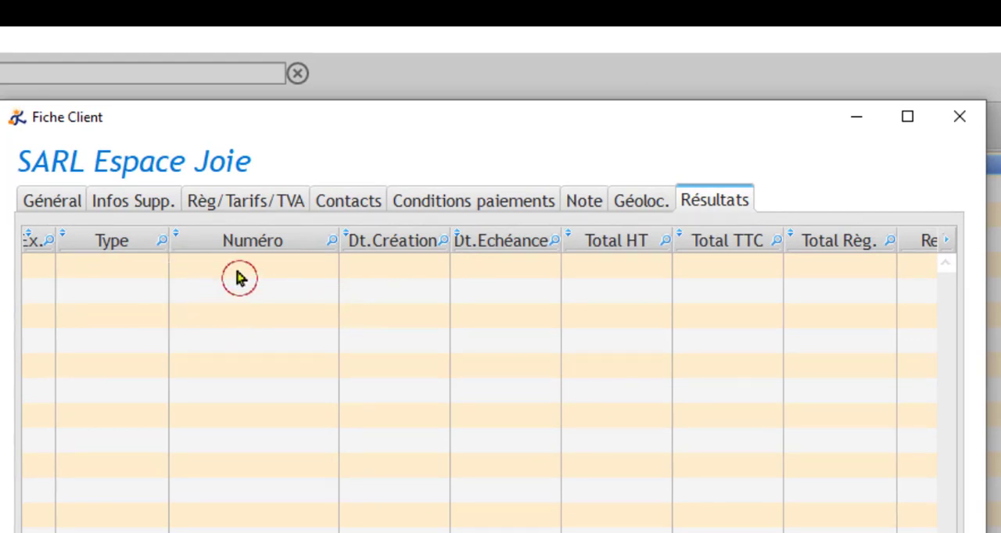
Step: Return to the client's general details, save the record and close the client list
{"action": "left_click", "coordinate": [61, 205]}
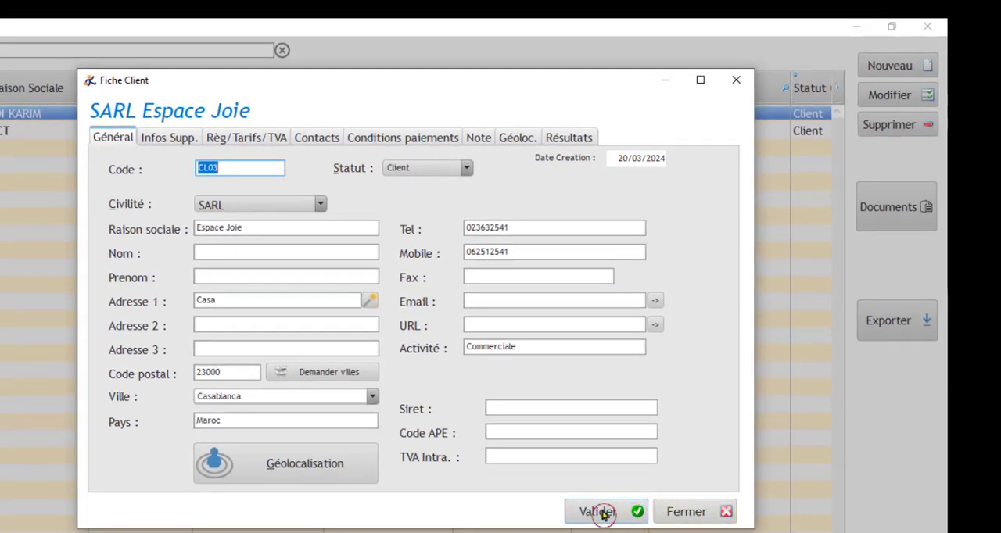
{"action": "left_click", "coordinate": [603, 512]}
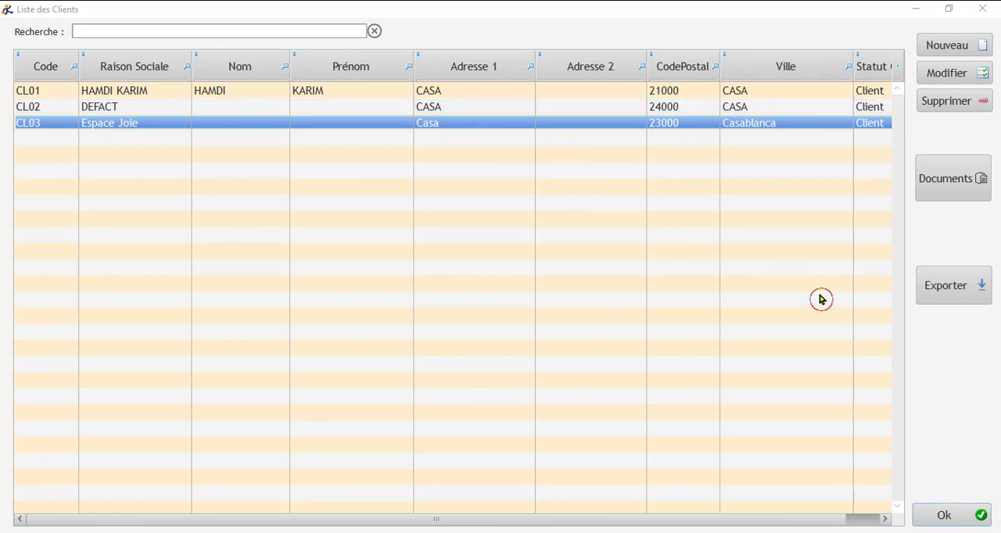
{"action": "left_click", "coordinate": [948, 517]}
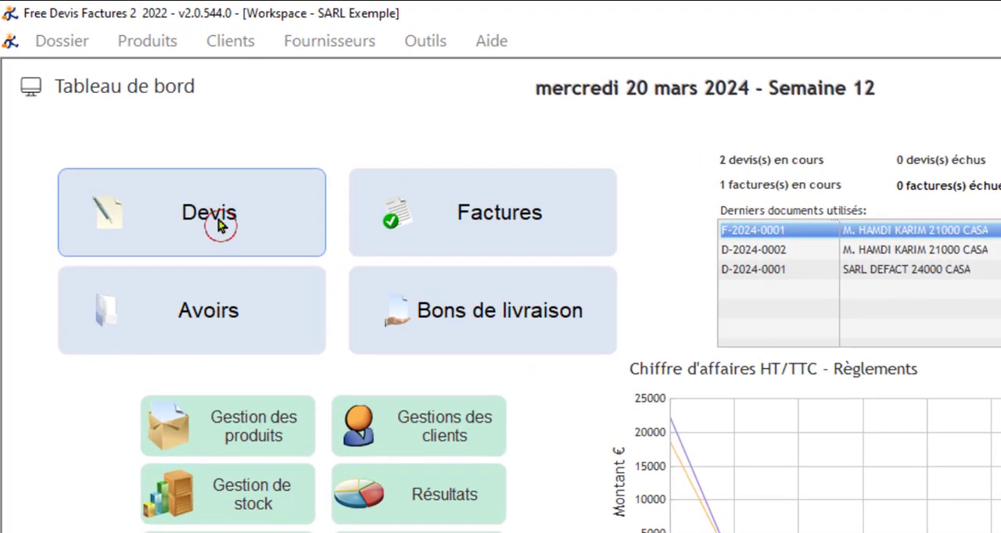
Step: Create a new quote (devis) for client CL03, Espace Joie
{"action": "left_click", "coordinate": [236, 202]}
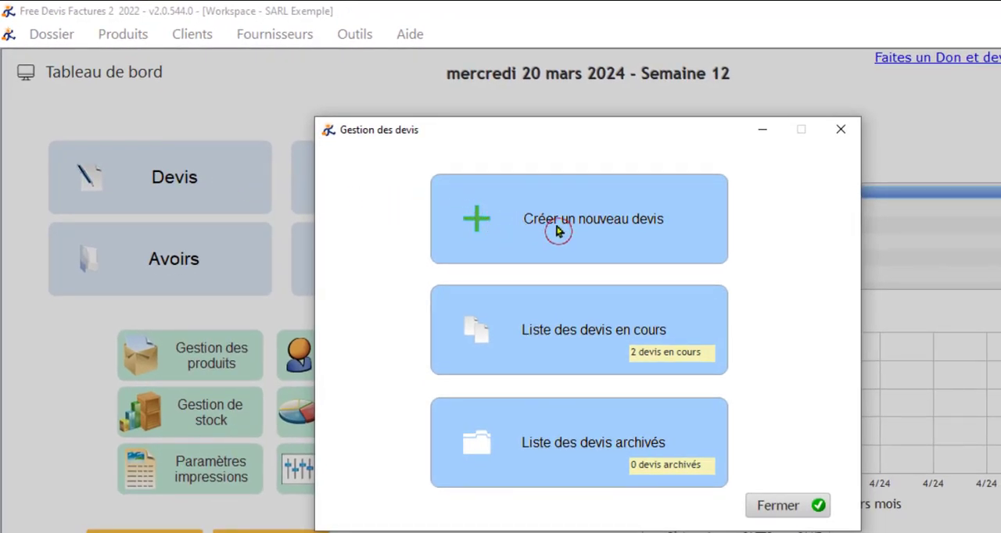
{"action": "left_click", "coordinate": [600, 225]}
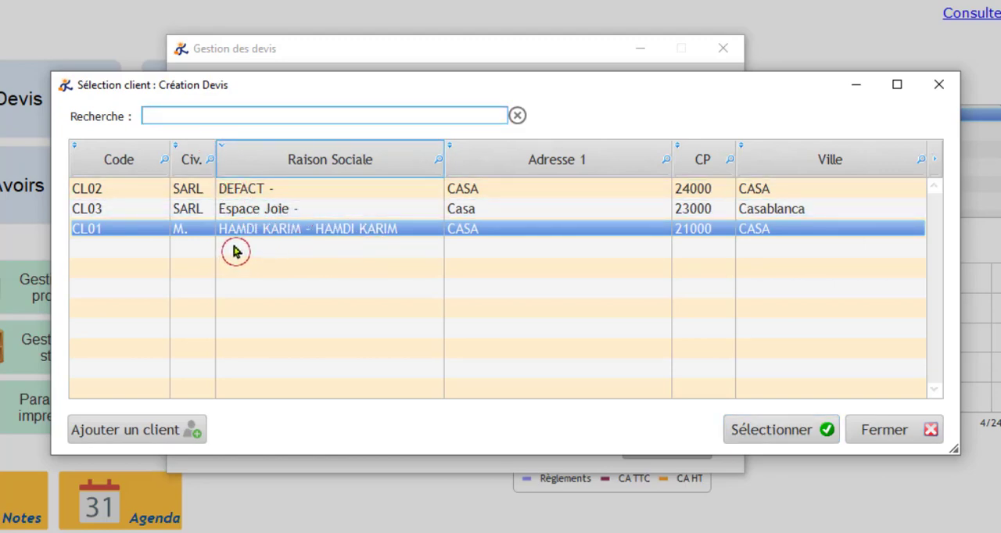
{"action": "left_click", "coordinate": [258, 210]}
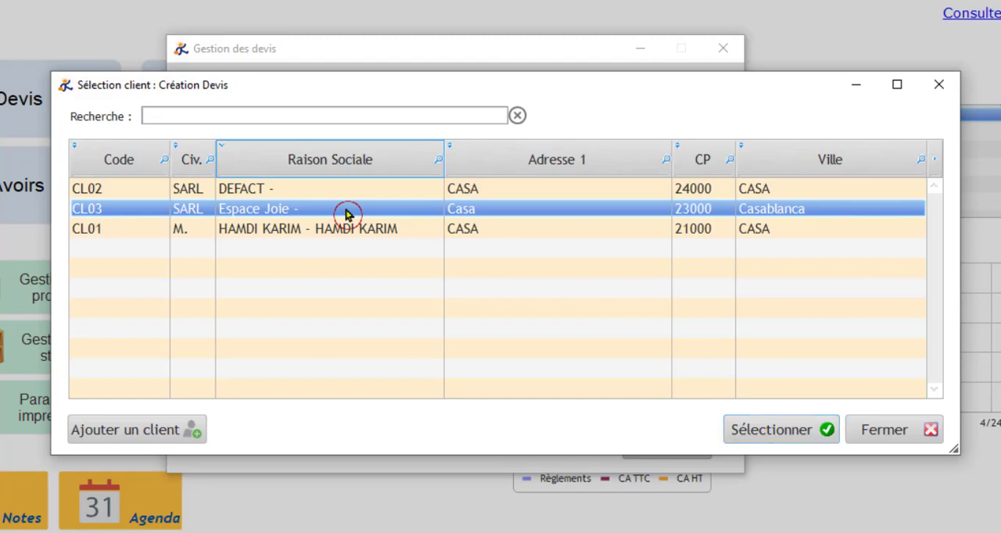
{"action": "left_click", "coordinate": [778, 429]}
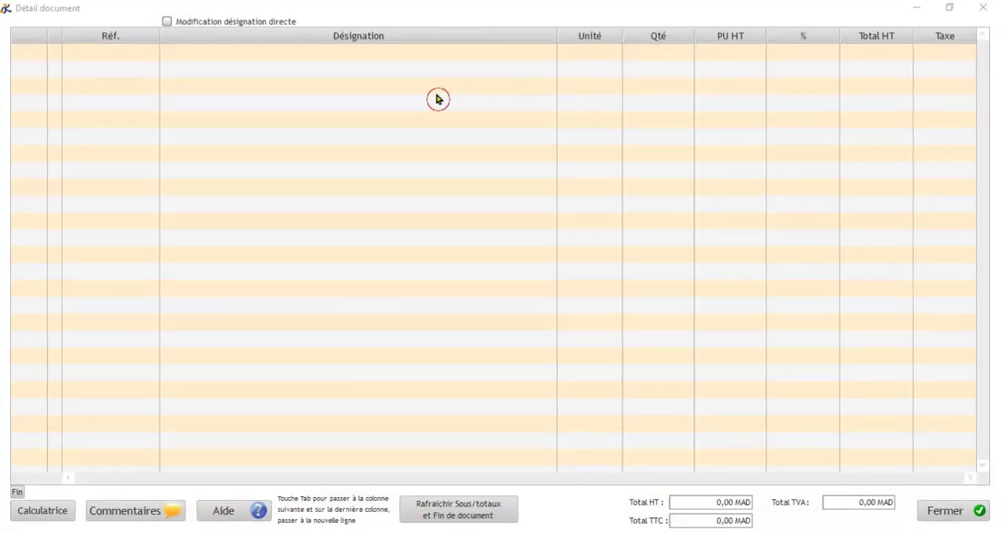
Step: Add product PRO-02 (T-shirt homme taille M) to the first line of the quote
{"action": "left_click", "coordinate": [436, 106]}
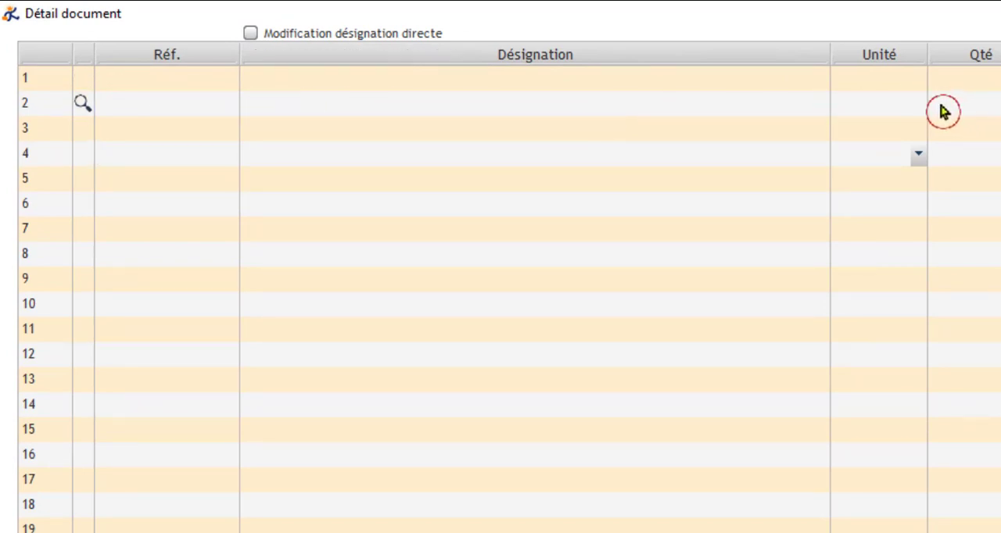
{"action": "left_click", "coordinate": [82, 80]}
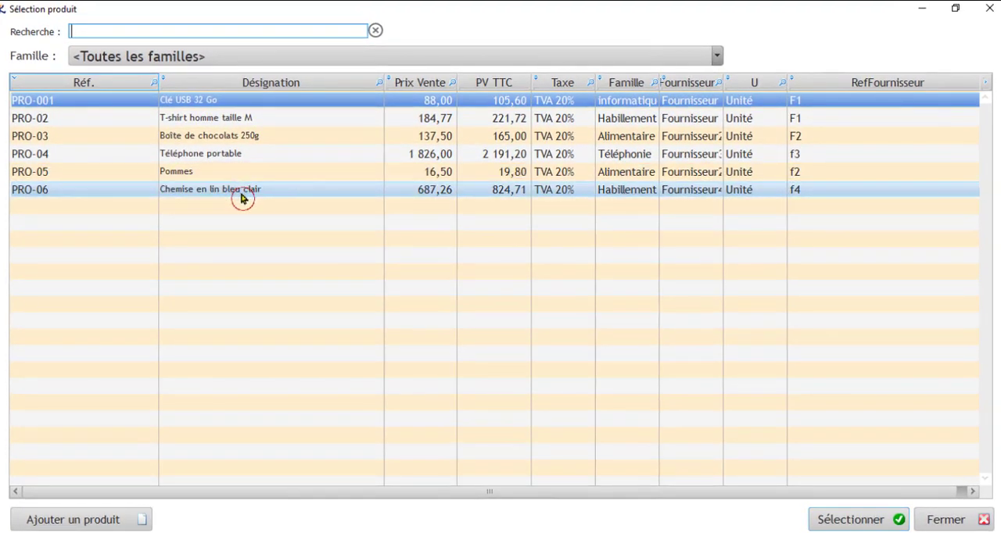
{"action": "left_click", "coordinate": [214, 122]}
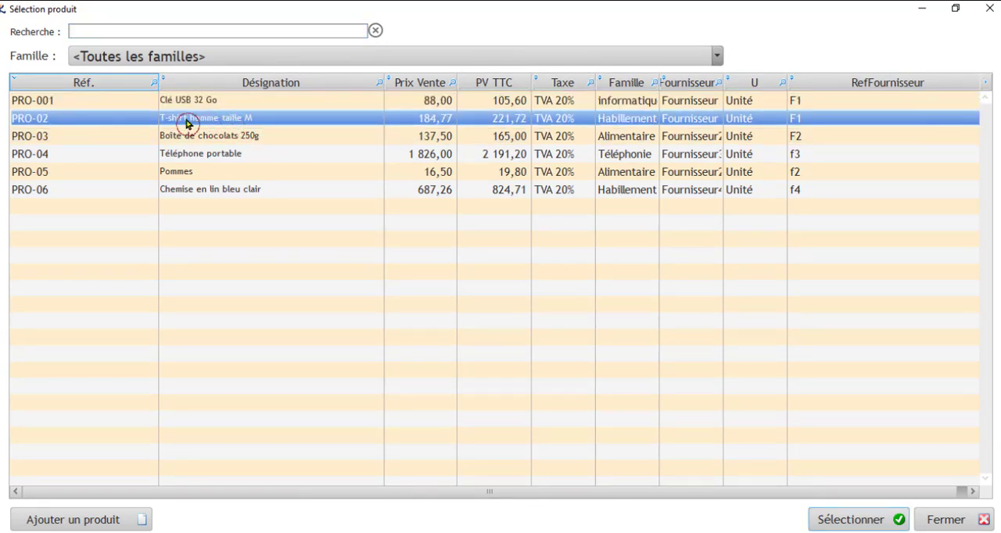
{"action": "left_click", "coordinate": [884, 520]}
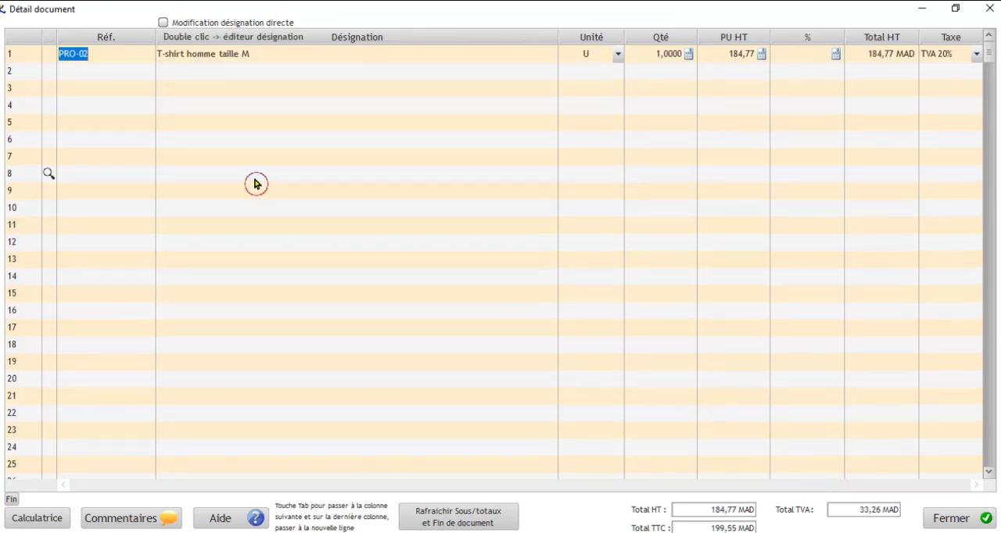
Step: Set the product on the quote's first line to PRO-04 (Téléphone portable)
{"action": "left_click", "coordinate": [47, 56]}
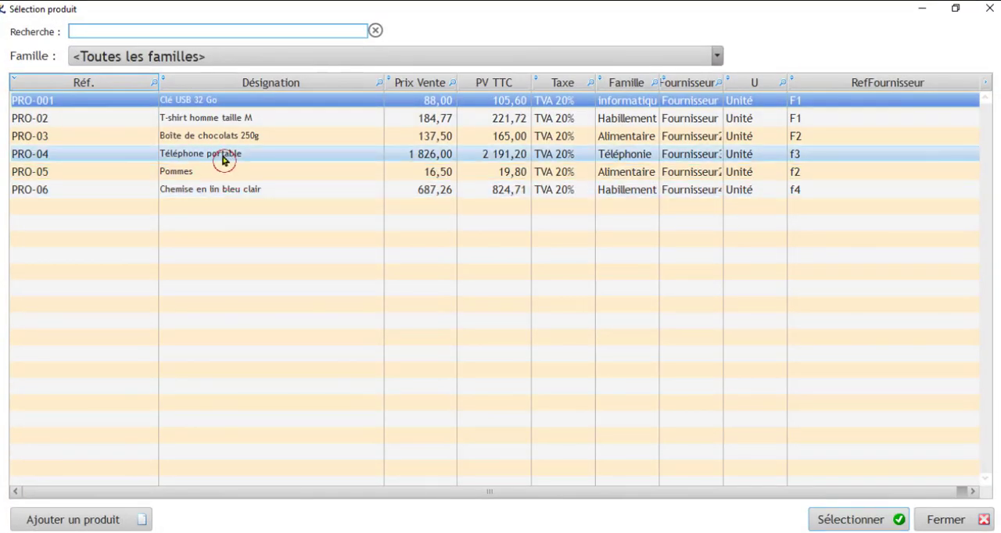
{"action": "left_click", "coordinate": [223, 160]}
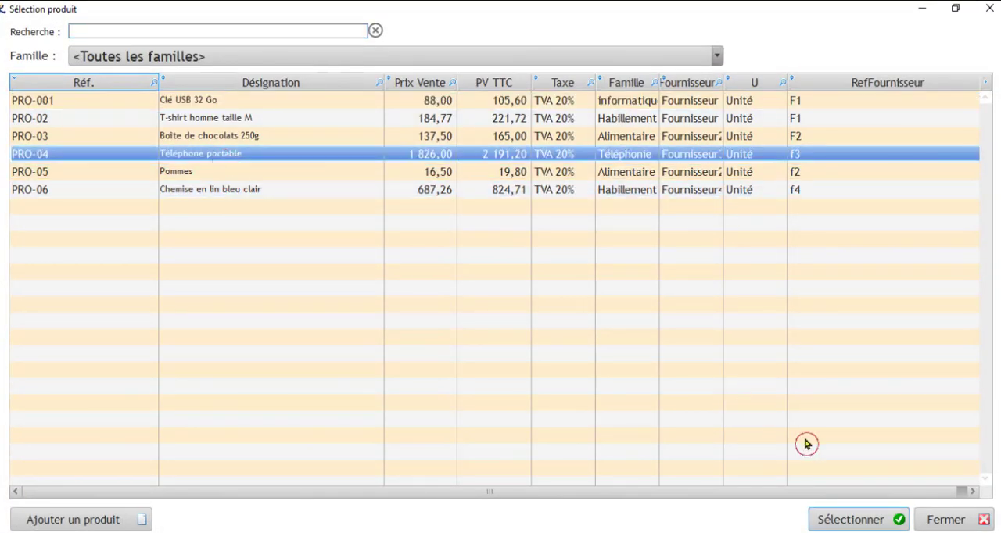
{"action": "left_click", "coordinate": [851, 519]}
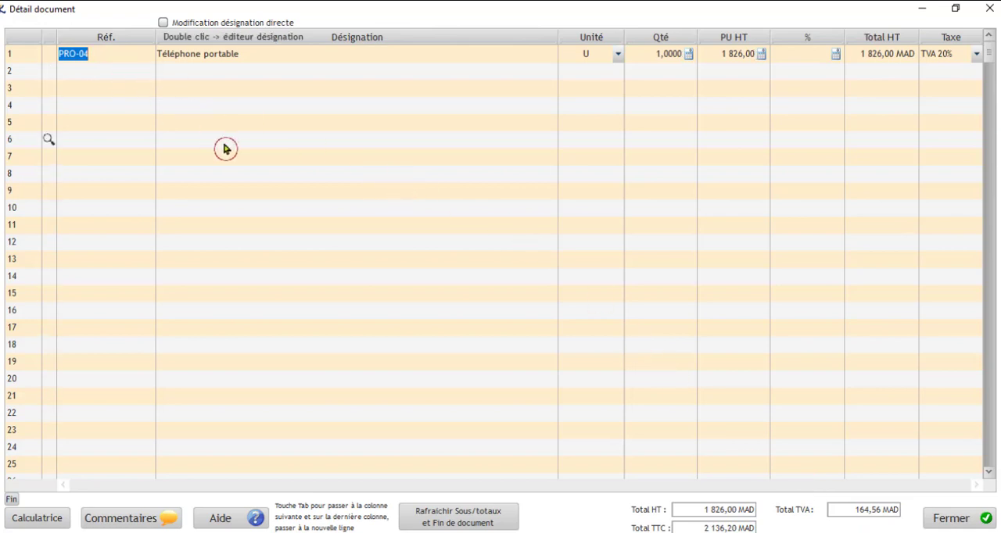
Step: Add product PRO-02 (T-shirt homme taille M) on the second line of the quote
{"action": "left_click", "coordinate": [48, 72]}
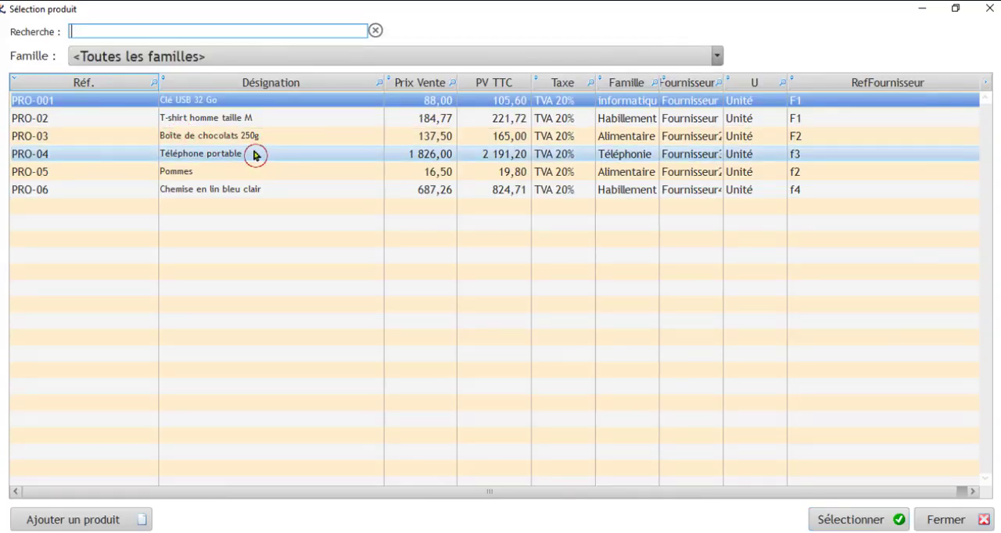
{"action": "left_click", "coordinate": [205, 119]}
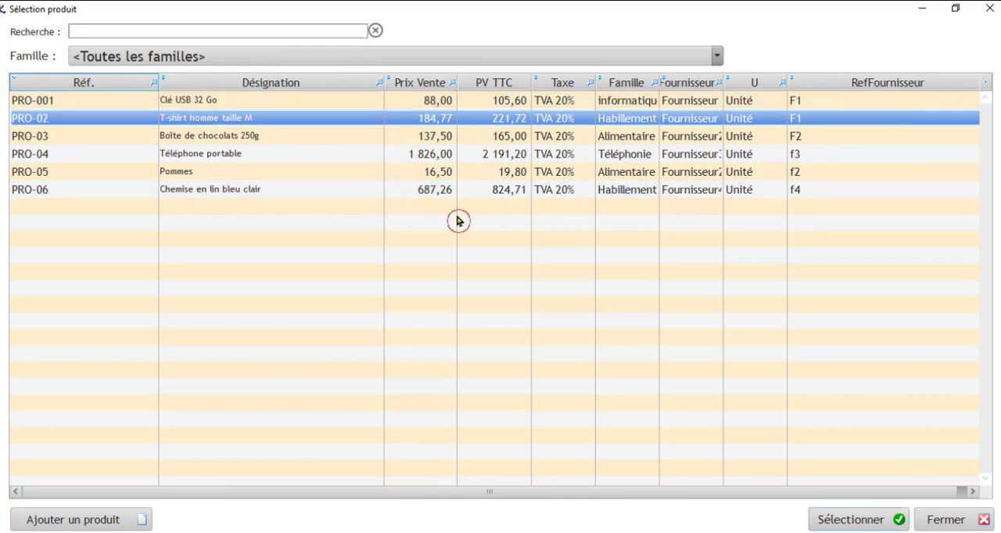
{"action": "left_click", "coordinate": [842, 519]}
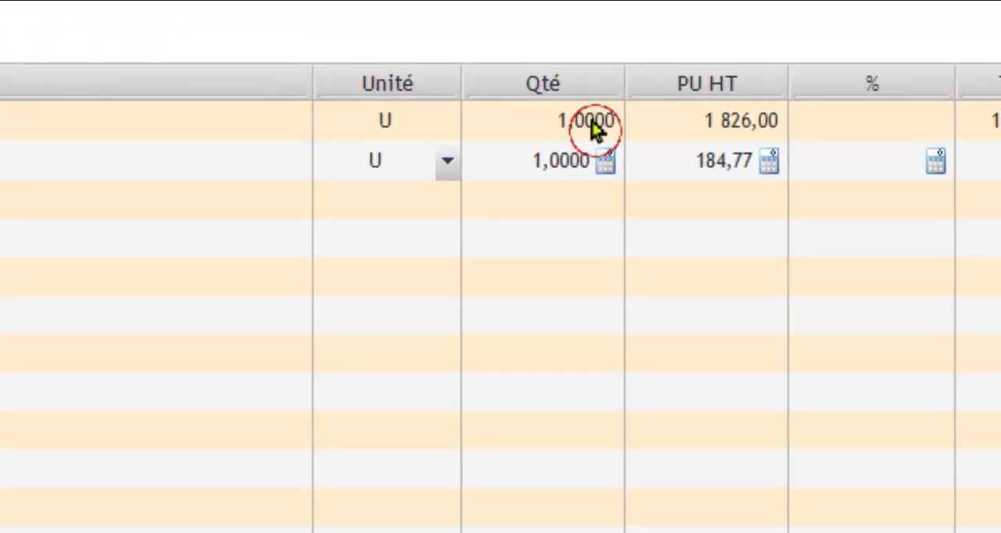
Step: Set the quantity to 10 for Téléphone portable and to 5 for T-shirt homme taille M
{"action": "left_click", "coordinate": [569, 129]}
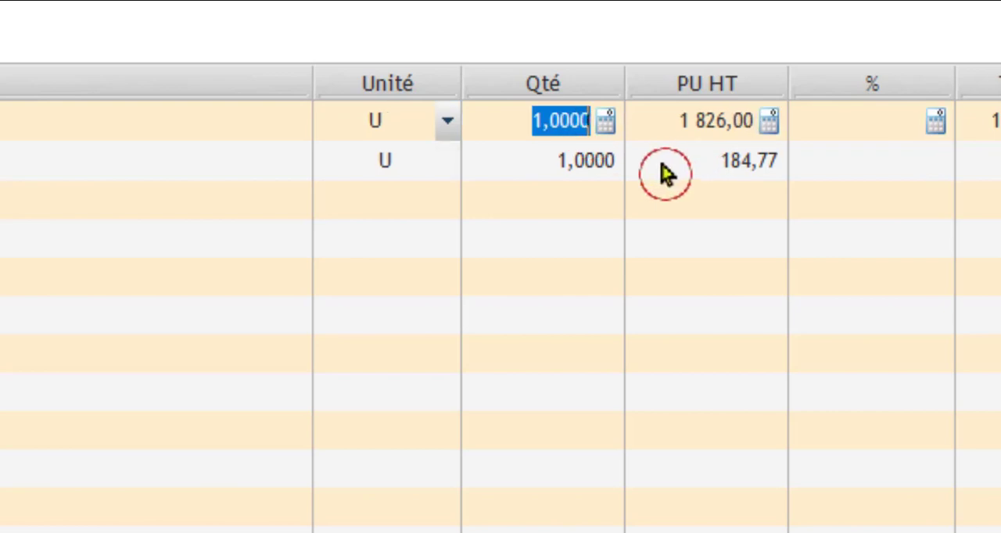
{"action": "type", "text": "10"}
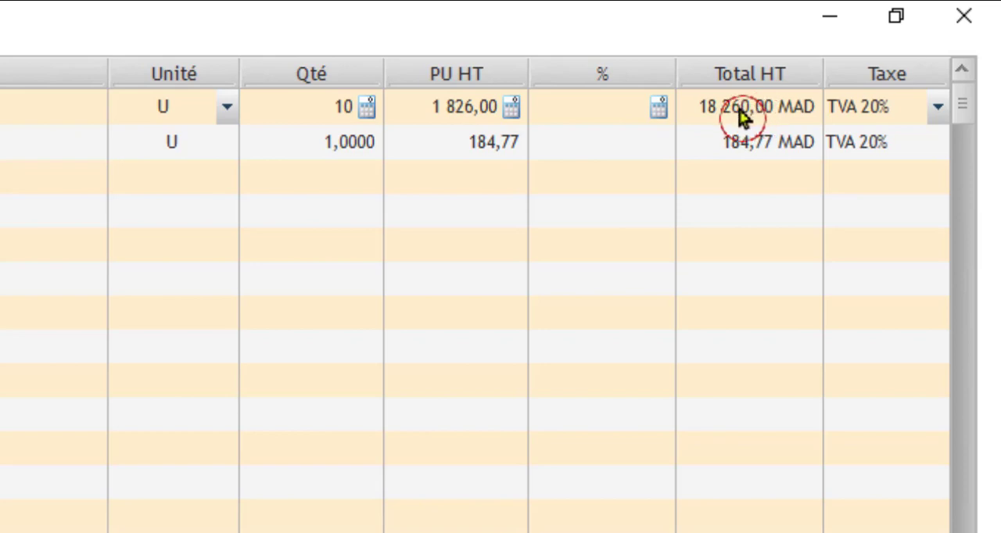
{"action": "key", "text": "BackSpace"}
{"action": "key", "text": "BackSpace"}
{"action": "type", "text": "10"}
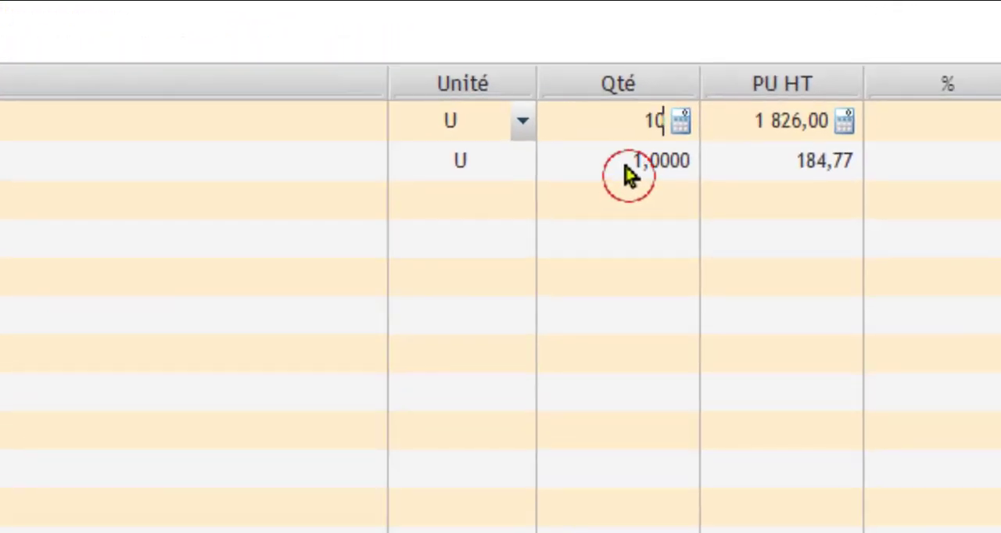
{"action": "left_click", "coordinate": [643, 174]}
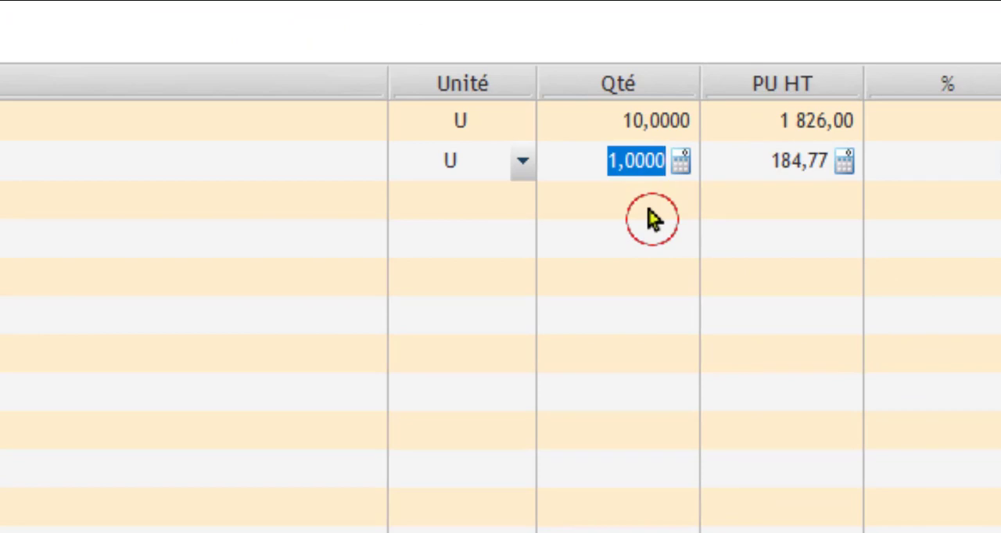
{"action": "type", "text": "5"}
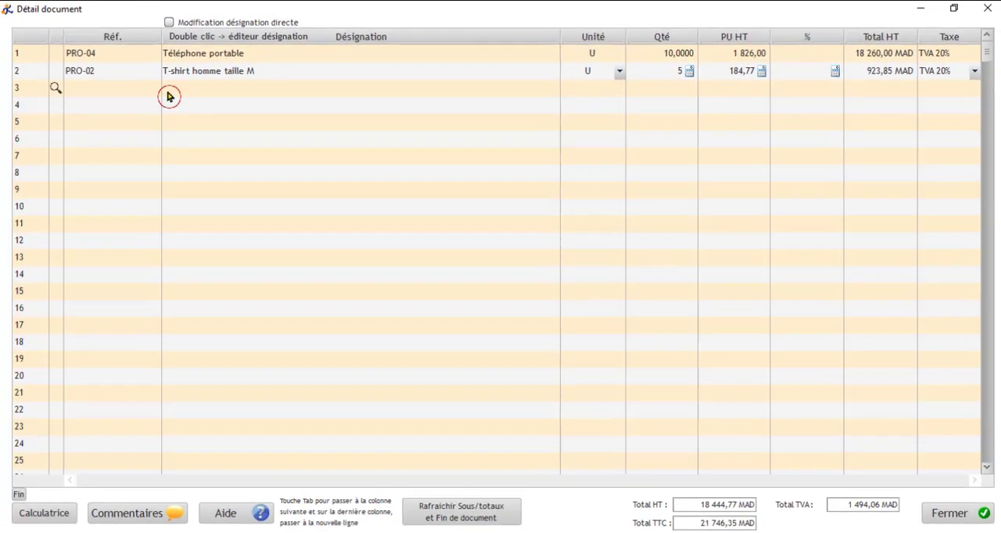
Step: Add product PRO-06 (Chemise en lin bleu clair) on the third line of the quote
{"action": "left_click", "coordinate": [137, 90]}
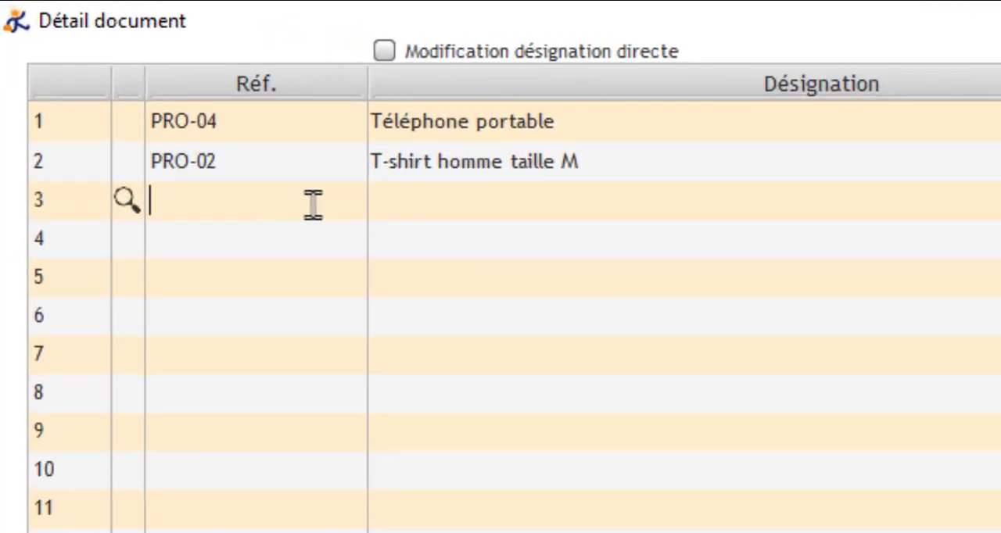
{"action": "left_click", "coordinate": [126, 205]}
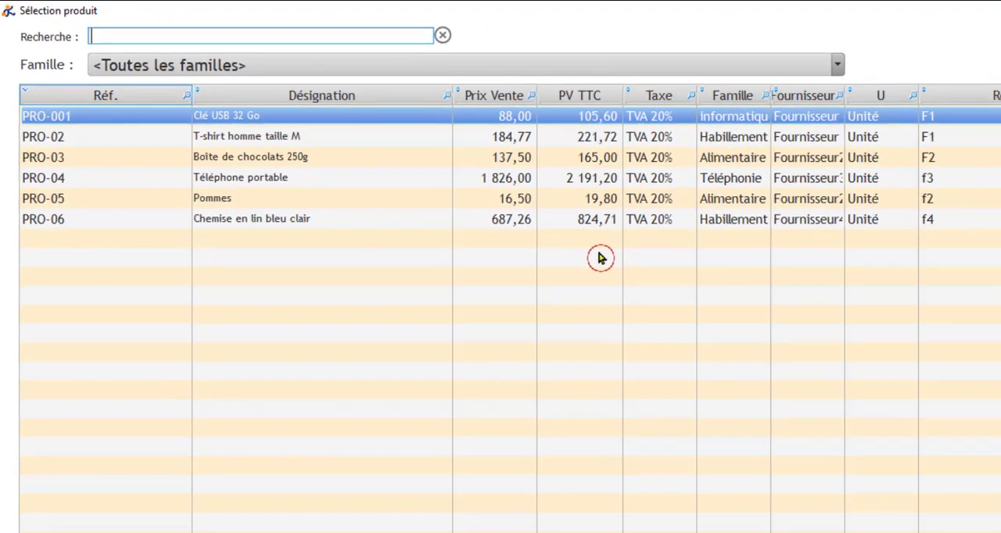
{"action": "left_click", "coordinate": [290, 219]}
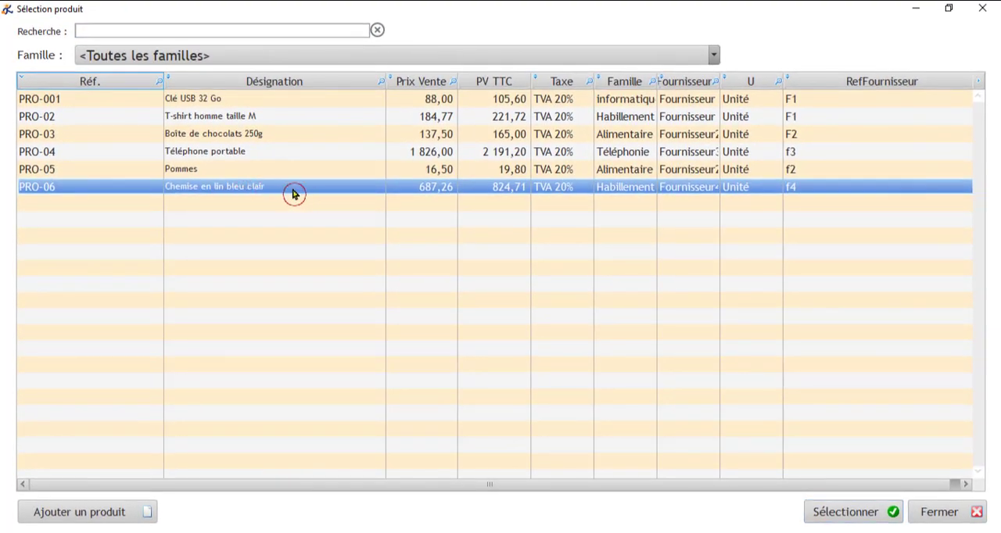
{"action": "left_click", "coordinate": [875, 514]}
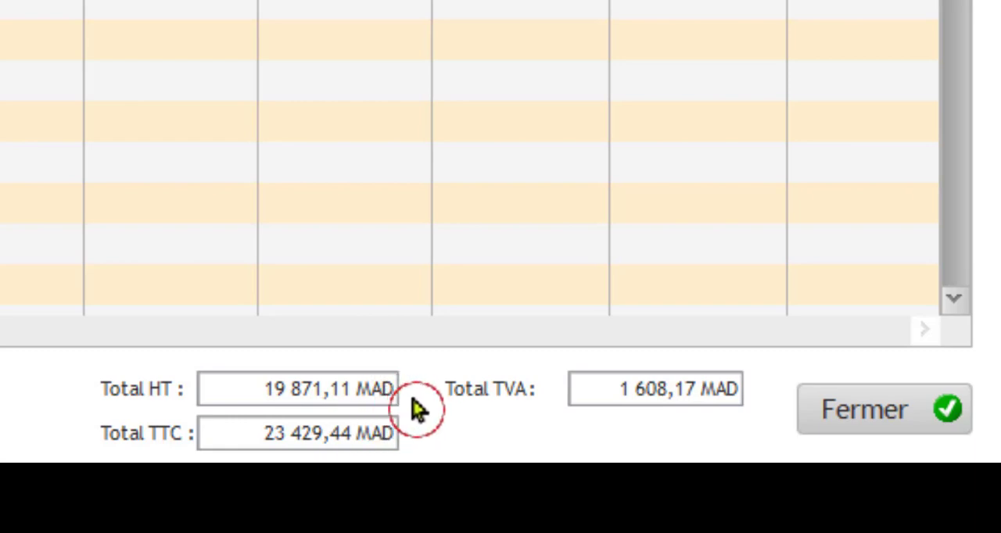
Step: Review the quote's Total HT, Total TVA and Total TTC, and close the document detail
{"action": "double_click", "coordinate": [275, 389]}
{"action": "left_click_drag", "start_coordinate": [364, 389], "coordinate": [402, 391]}
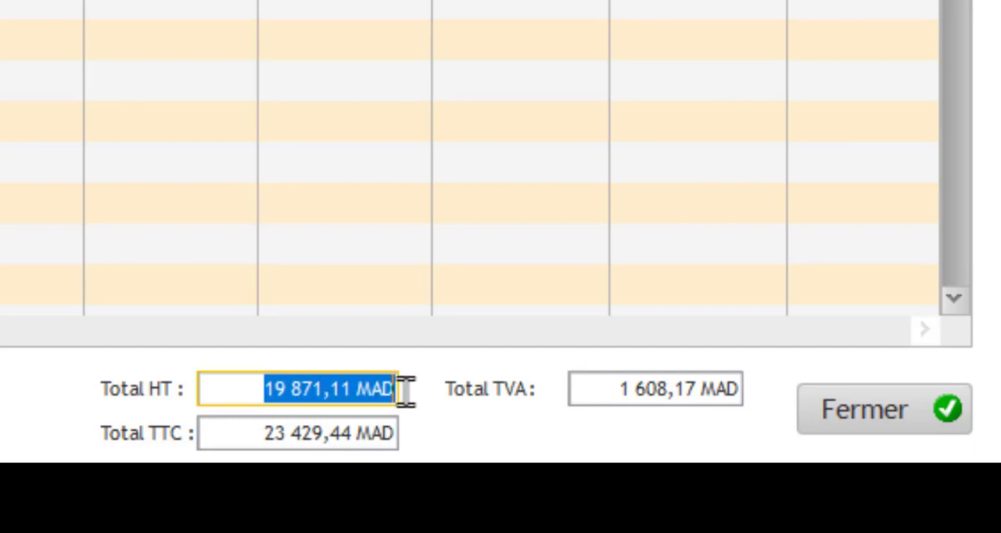
{"action": "left_click", "coordinate": [592, 388]}
{"action": "left_click_drag", "start_coordinate": [592, 388], "coordinate": [744, 389]}
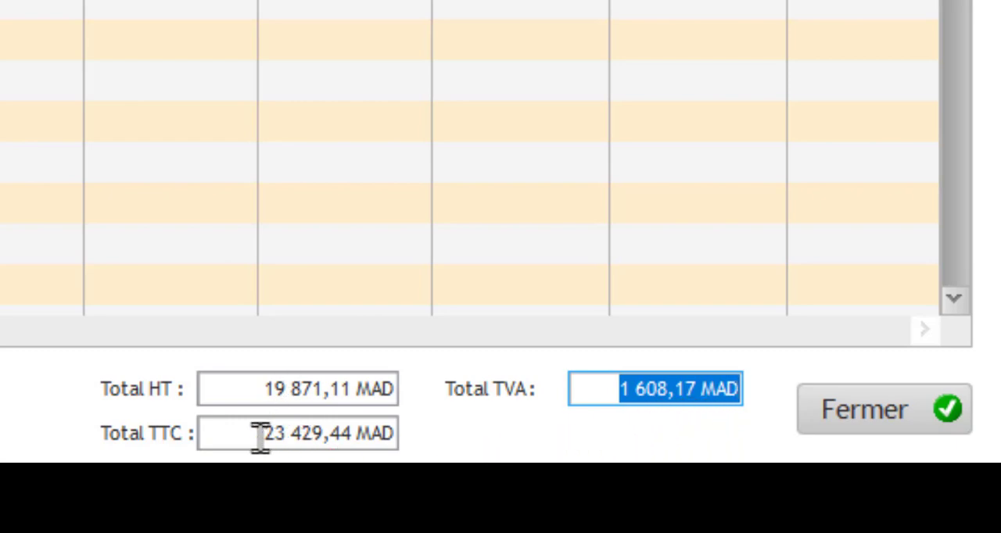
{"action": "left_click_drag", "start_coordinate": [260, 435], "coordinate": [402, 435]}
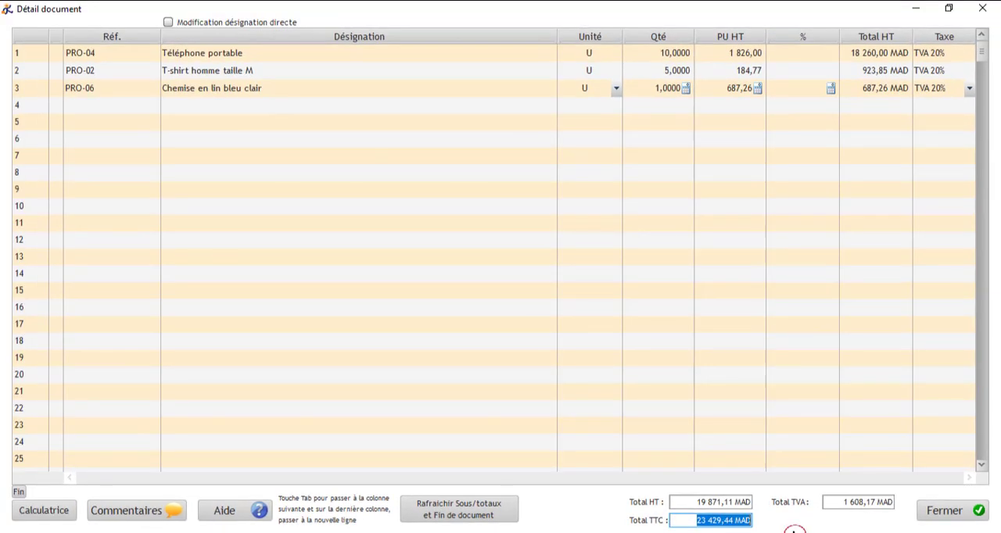
{"action": "left_click", "coordinate": [946, 514]}
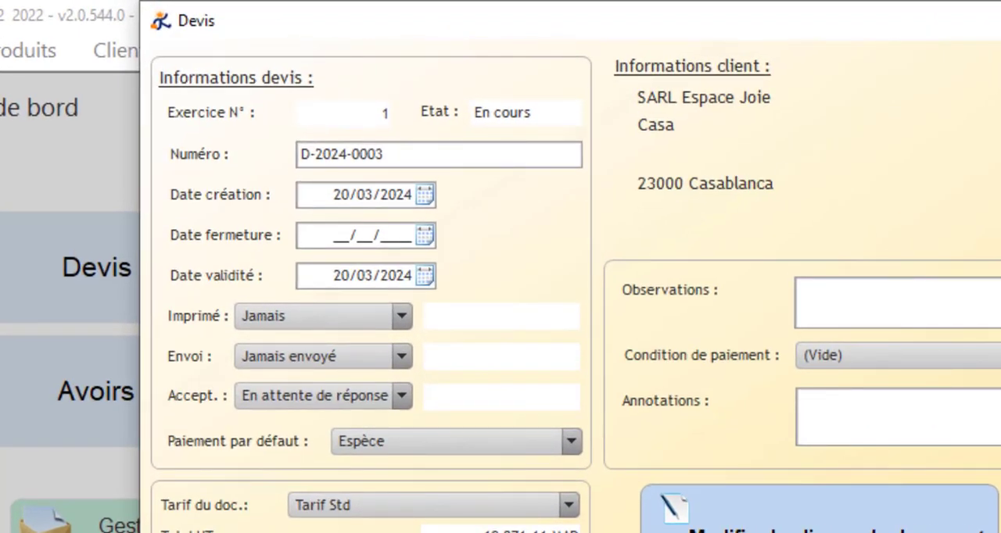
Step: Examine the quote's exercise number, status, document number and creation date
{"action": "left_click", "coordinate": [404, 201]}
{"action": "left_click", "coordinate": [402, 151]}
{"action": "left_click", "coordinate": [390, 114]}
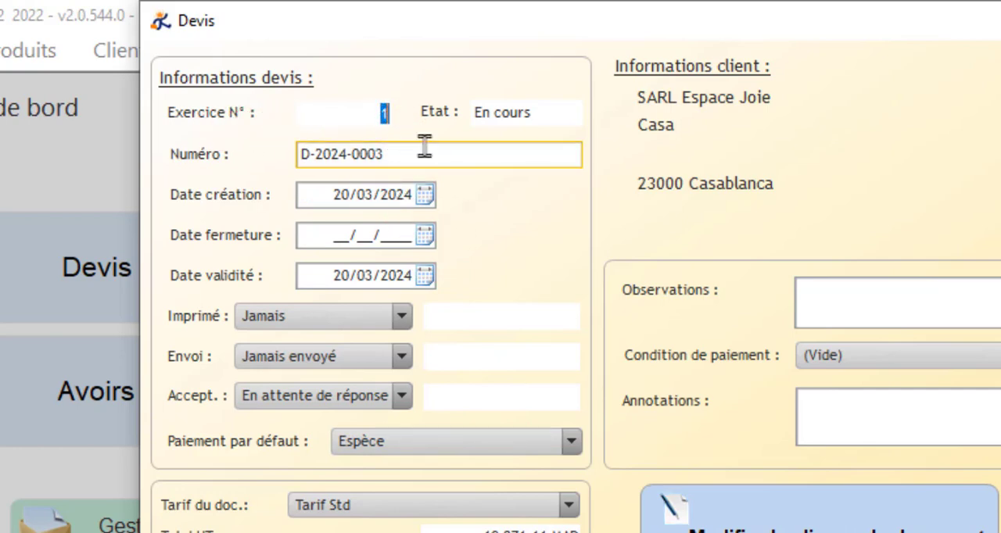
{"action": "left_click", "coordinate": [497, 144]}
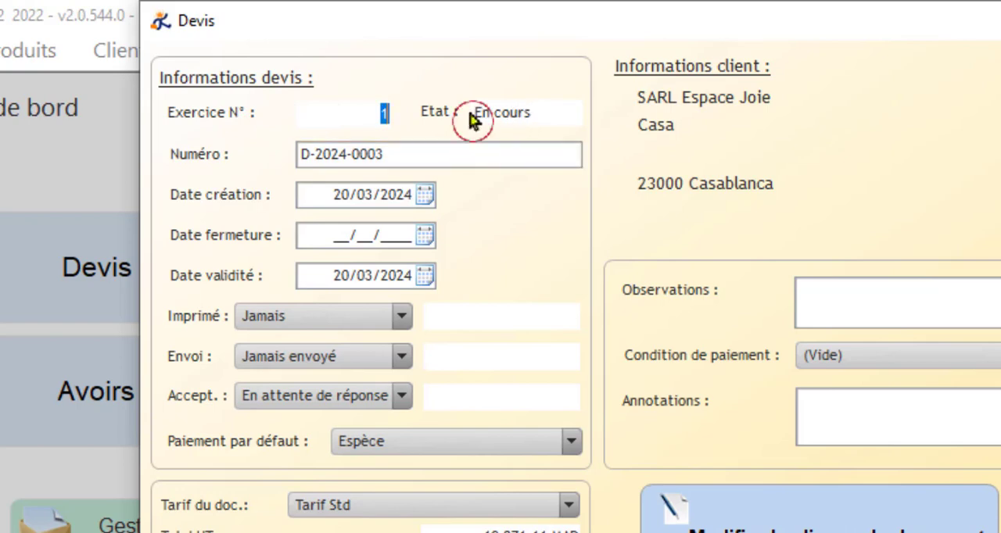
{"action": "left_click", "coordinate": [465, 179]}
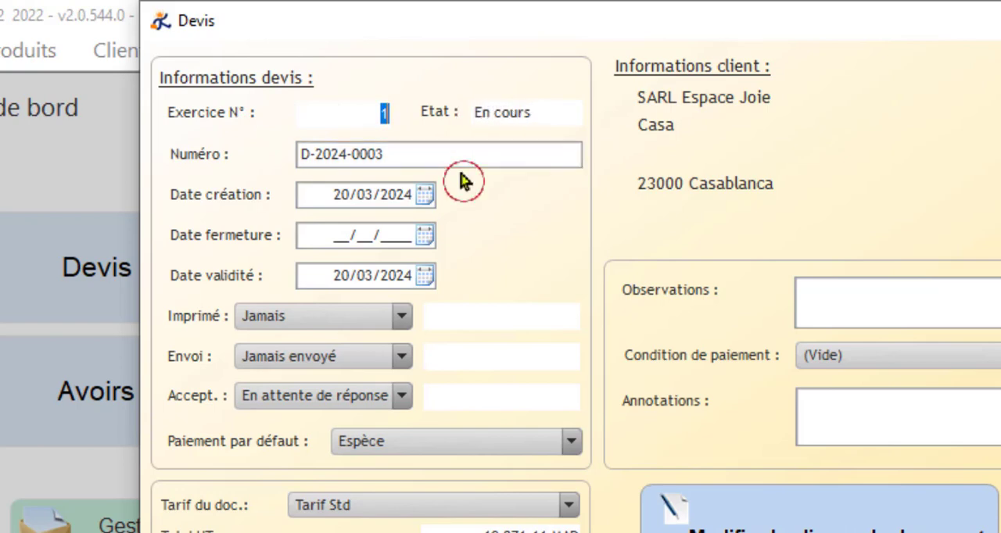
{"action": "left_click", "coordinate": [350, 181]}
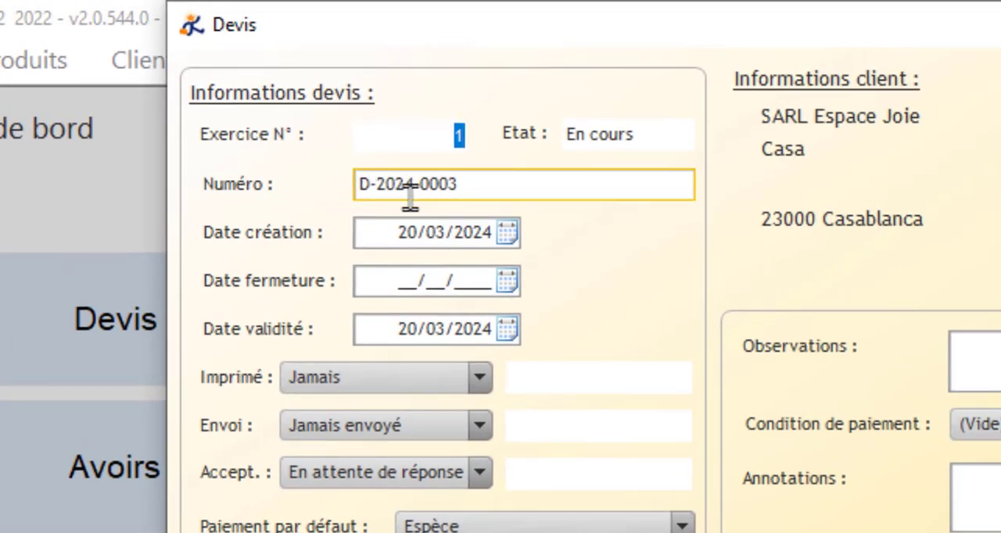
{"action": "left_click", "coordinate": [436, 211]}
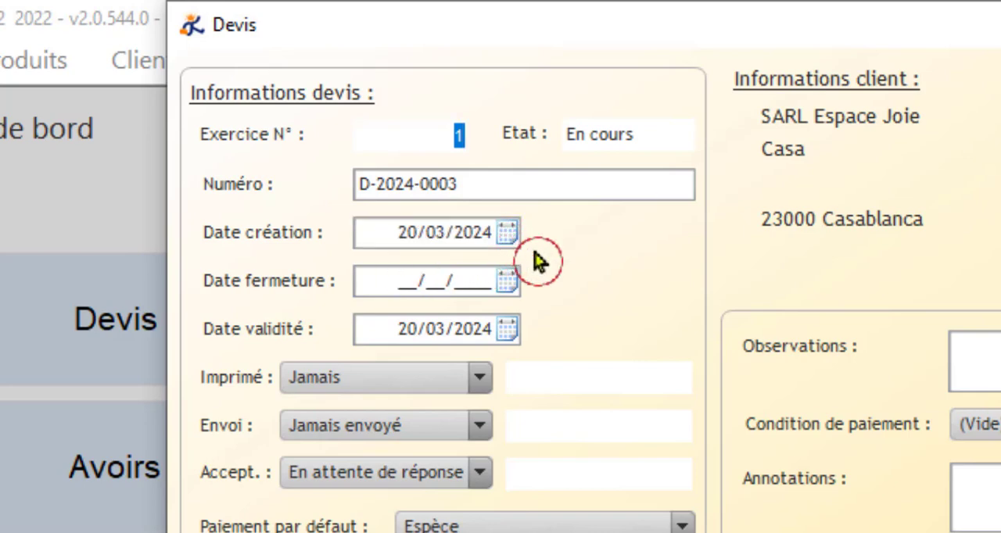
Step: Set the quote's closing date to 28/03/2024 and its validity date to 23/03/2024
{"action": "left_click", "coordinate": [507, 286]}
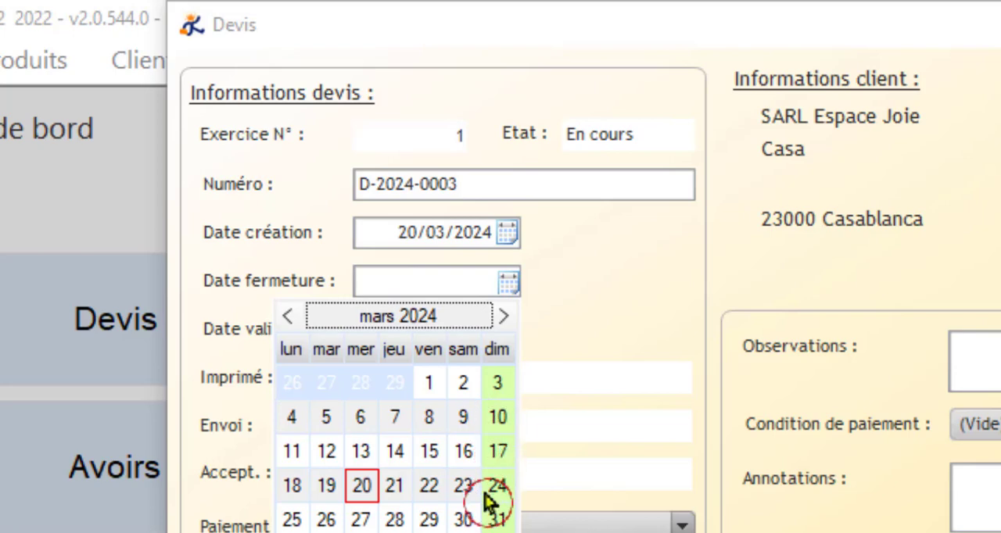
{"action": "left_click", "coordinate": [395, 520]}
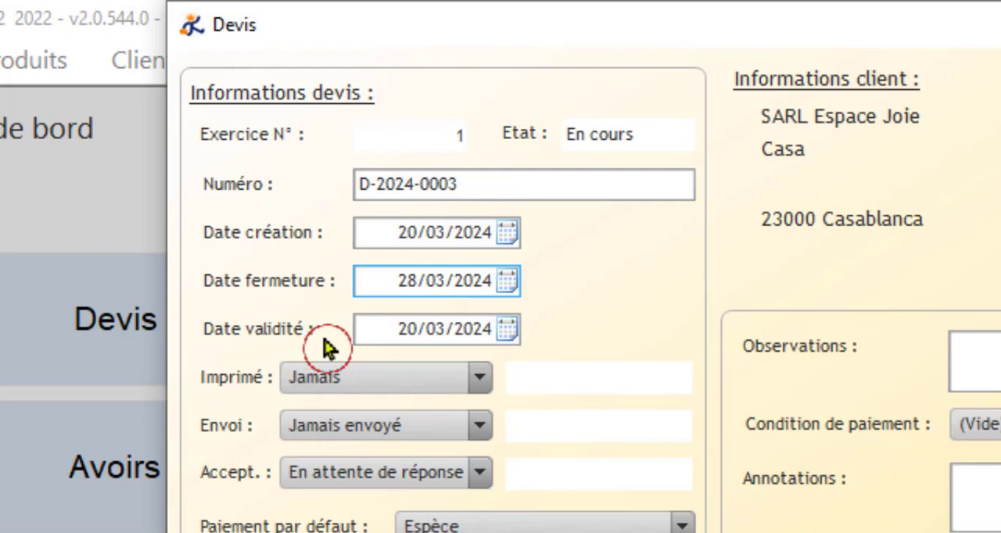
{"action": "left_click", "coordinate": [507, 330]}
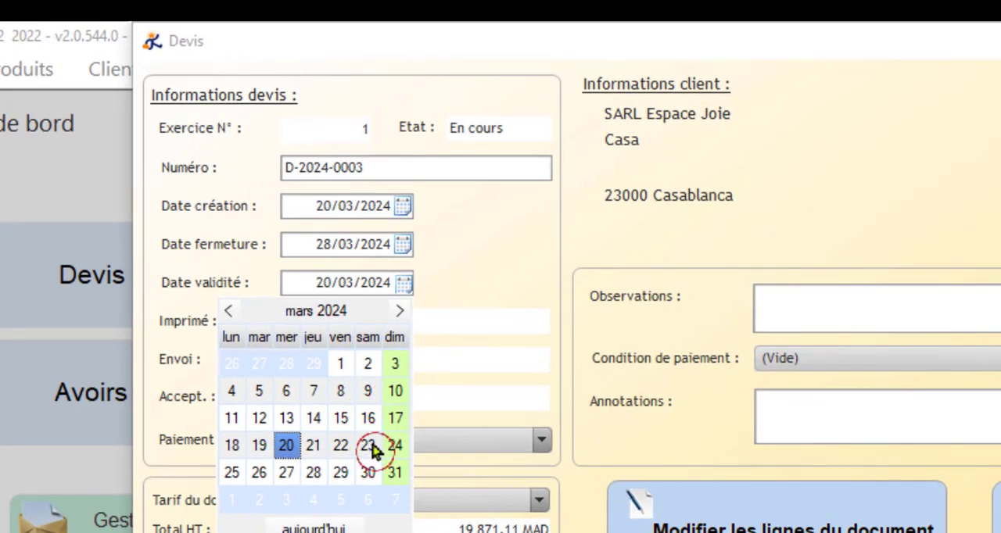
{"action": "left_click", "coordinate": [369, 446]}
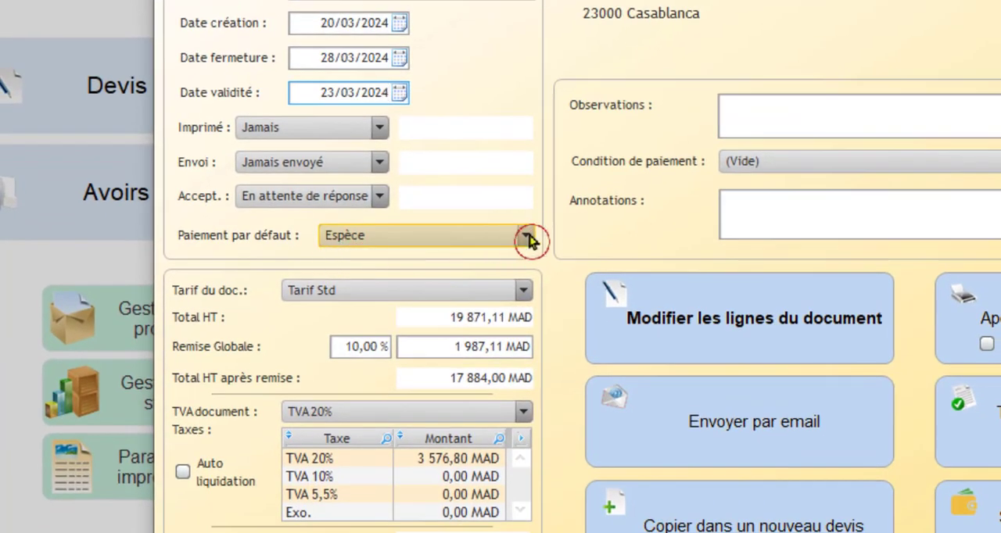
Step: Review the default payment methods offered for the quote, keeping Espèce, and check its global discount
{"action": "left_click", "coordinate": [528, 238]}
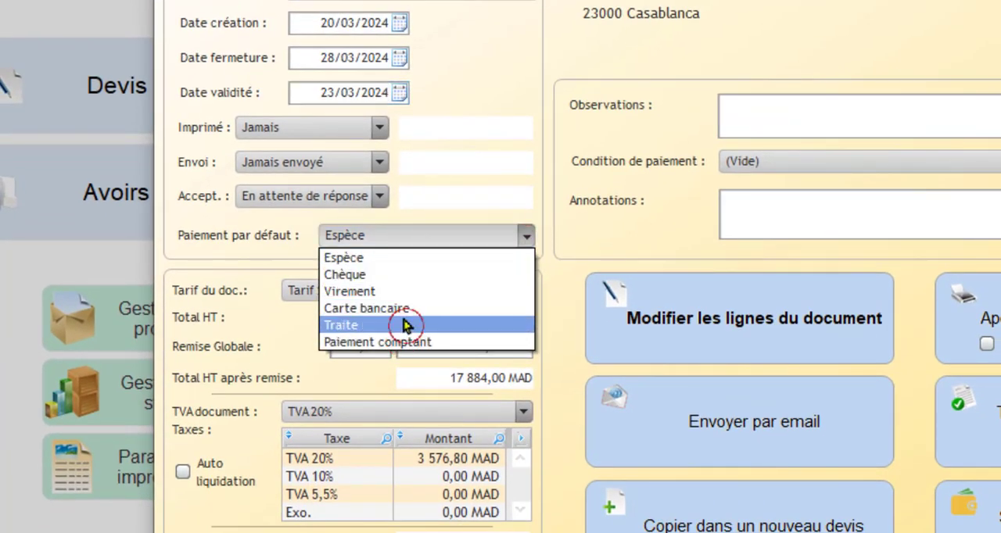
{"action": "left_click", "coordinate": [470, 196]}
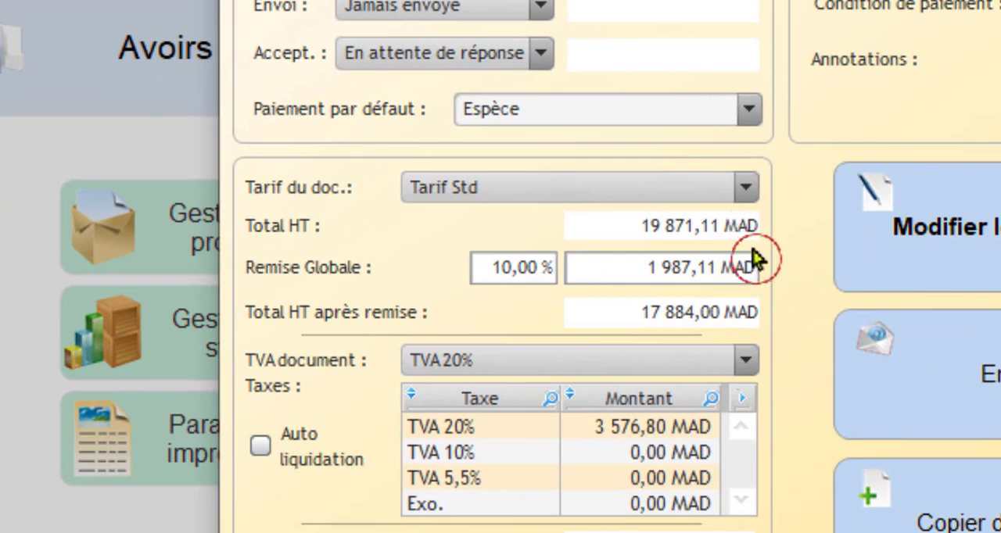
{"action": "left_click", "coordinate": [507, 273]}
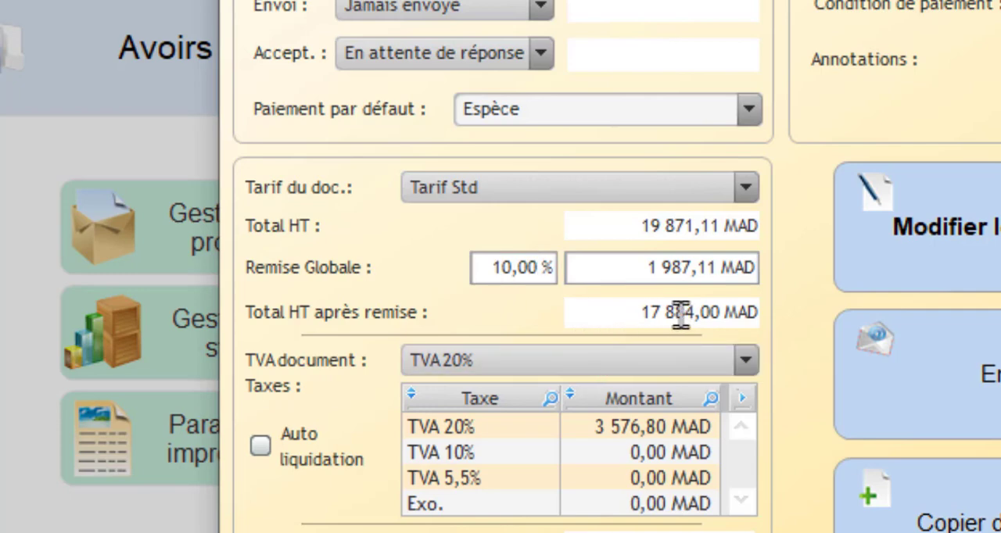
Step: Review the quote's global discount, total HT after discount, TVA breakdown and Total TTC
{"action": "left_click", "coordinate": [749, 314]}
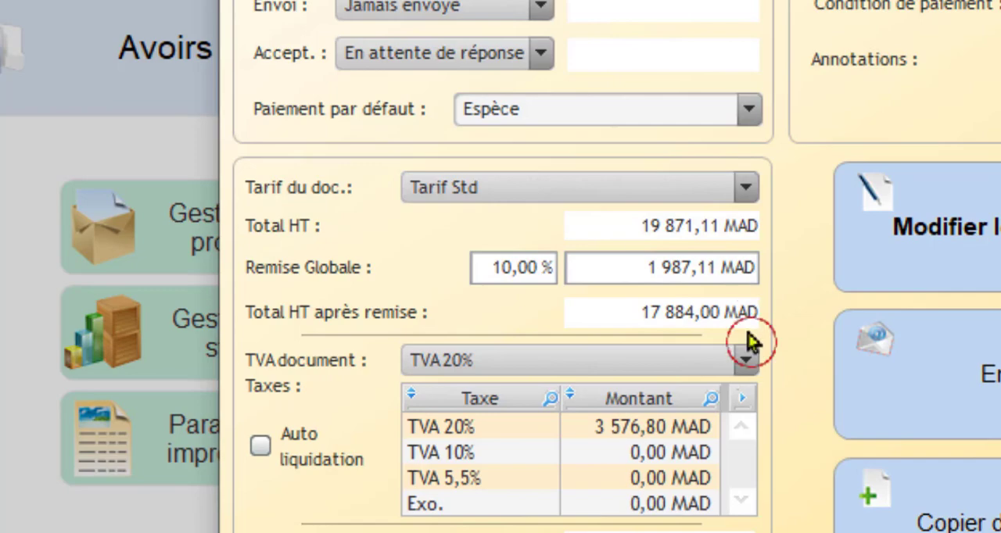
{"action": "left_click", "coordinate": [571, 429]}
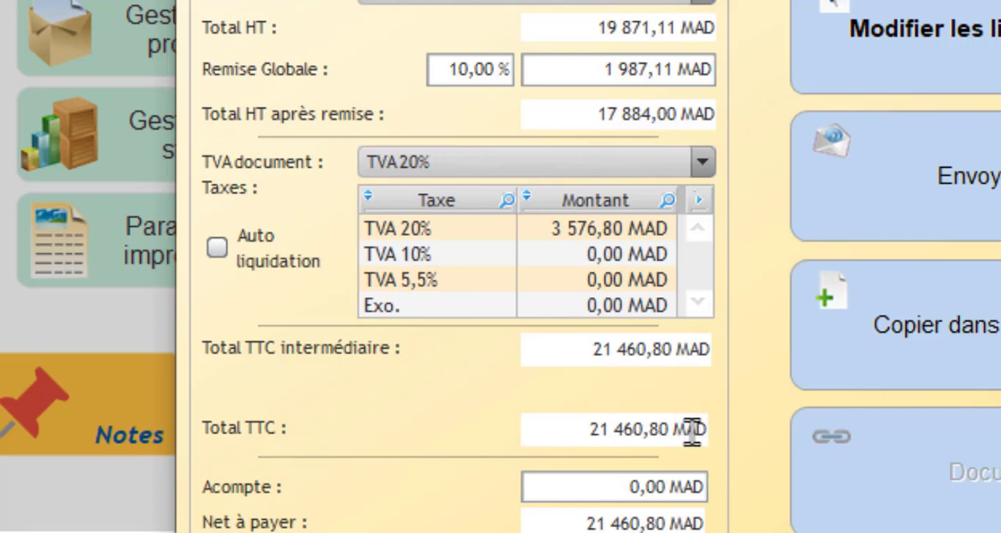
{"action": "left_click", "coordinate": [494, 67]}
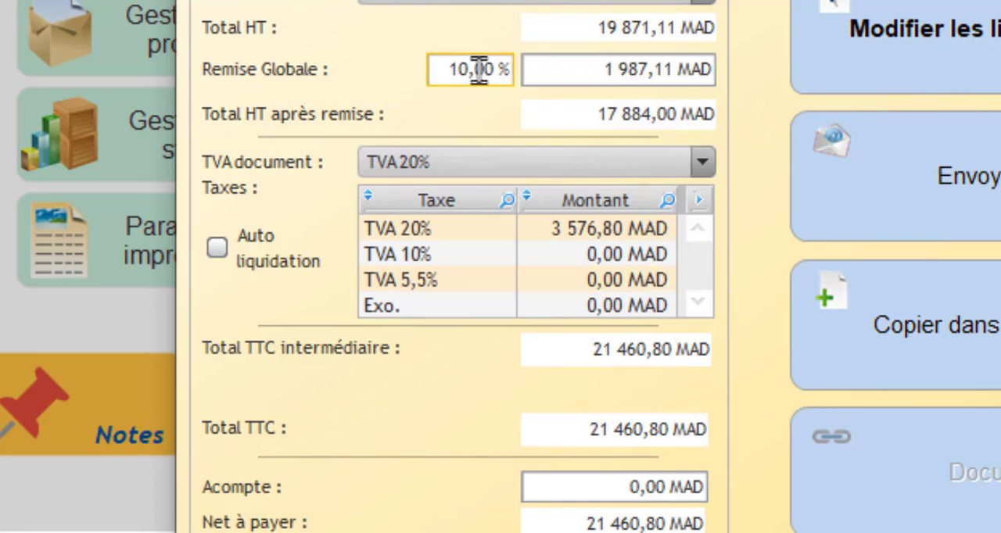
{"action": "left_click", "coordinate": [455, 69]}
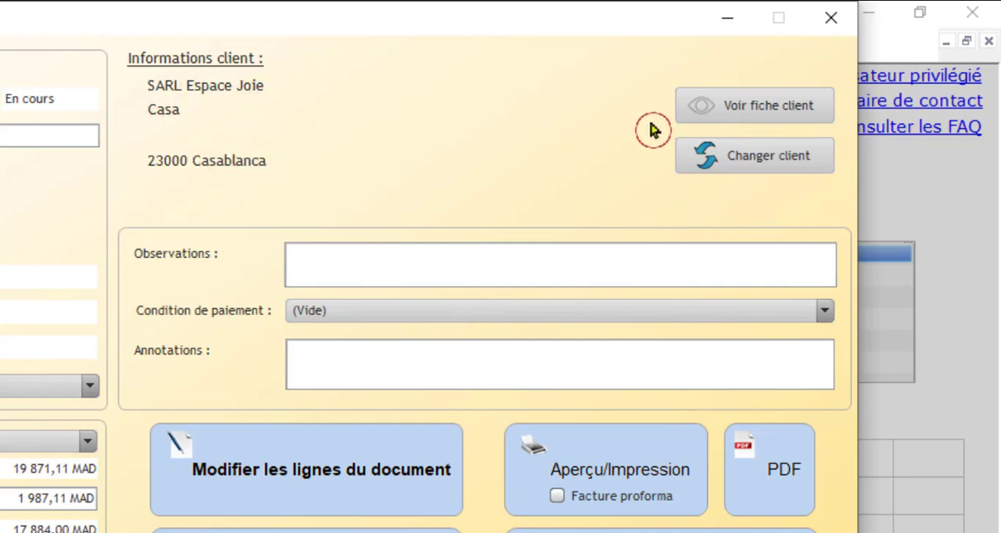
Step: Check the quote's client record and the list of alternative clients, closing both without changing the client
{"action": "left_click", "coordinate": [753, 113]}
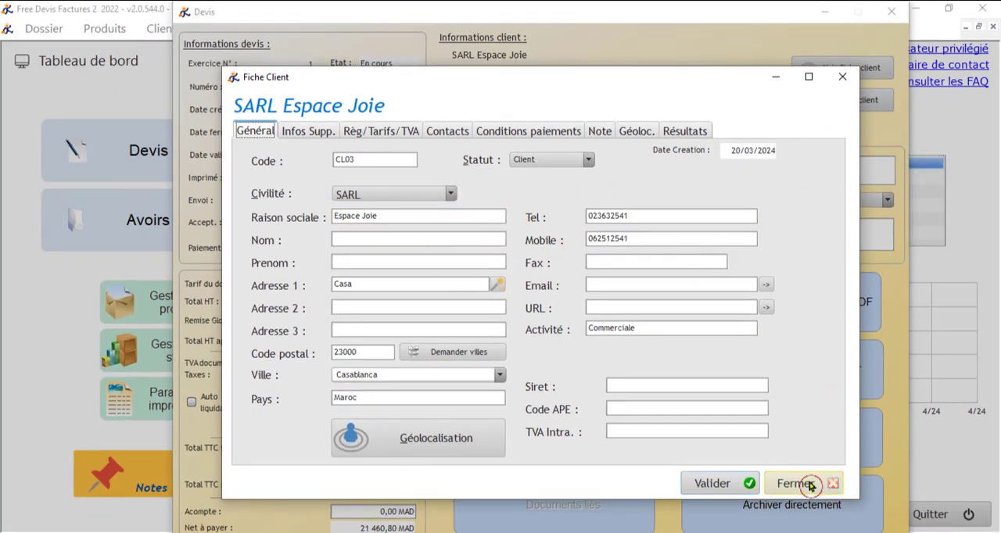
{"action": "left_click", "coordinate": [834, 482]}
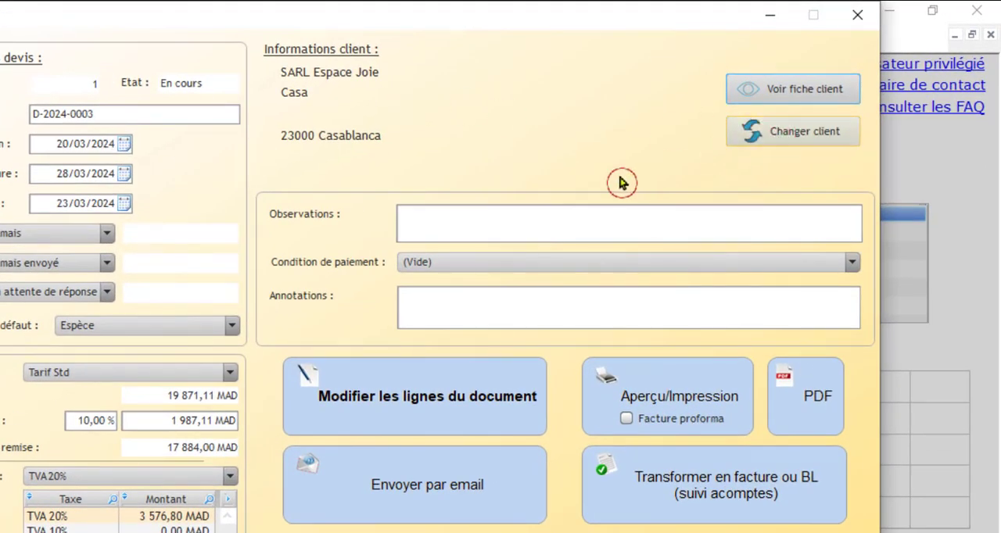
{"action": "left_click", "coordinate": [775, 139]}
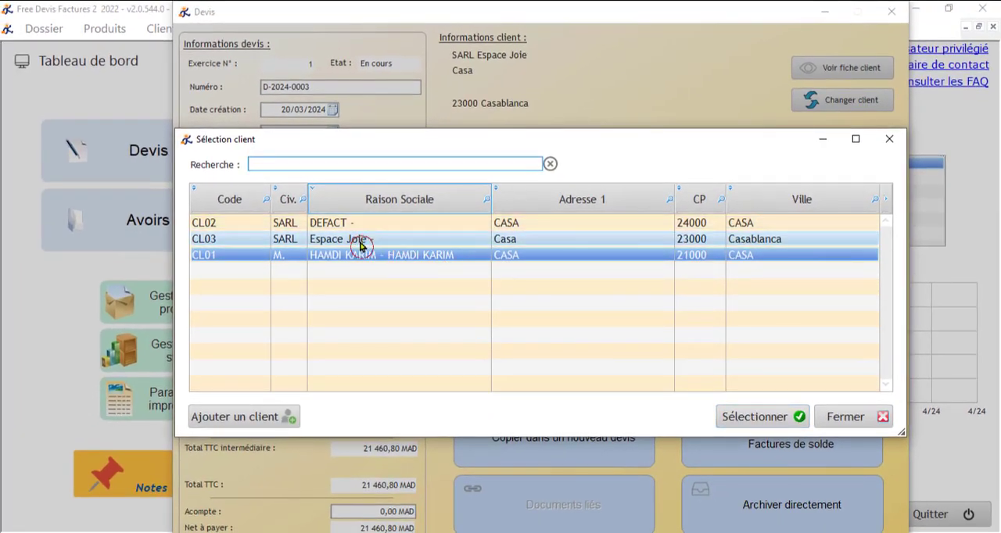
{"action": "left_click", "coordinate": [844, 416]}
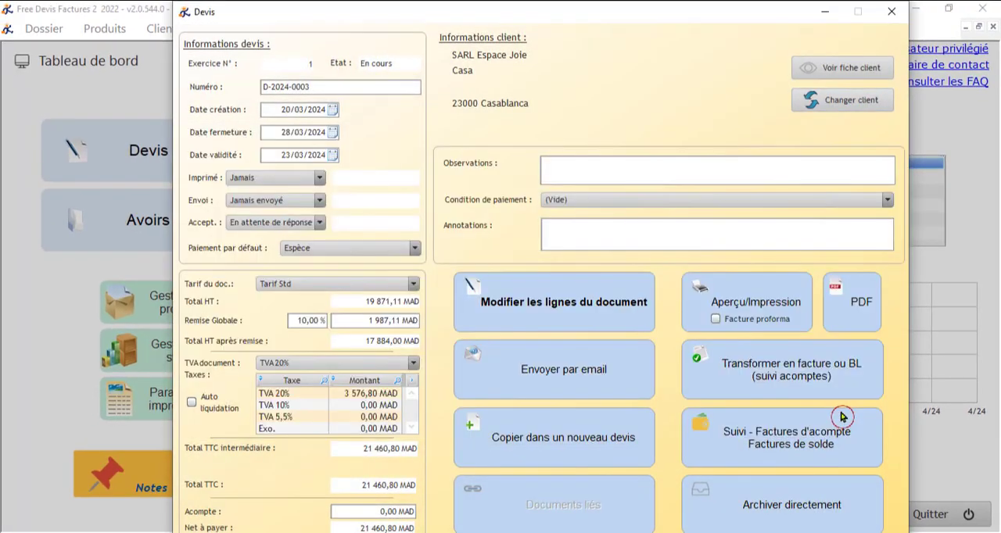
Step: Review the quote's observations field and the available payment conditions, leaving the payment condition at (Vide)
{"action": "left_click", "coordinate": [560, 171]}
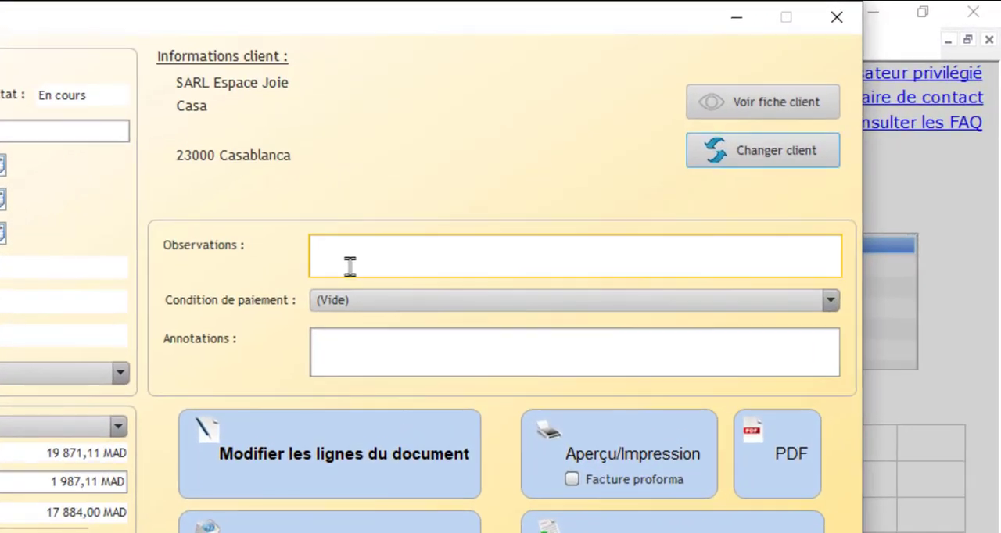
{"action": "left_click", "coordinate": [431, 308]}
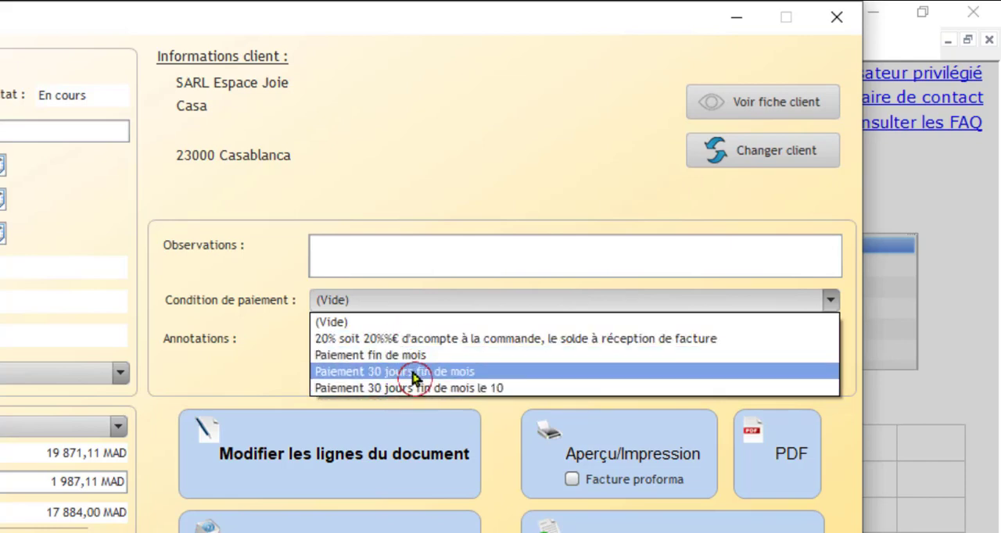
{"action": "left_click", "coordinate": [390, 190]}
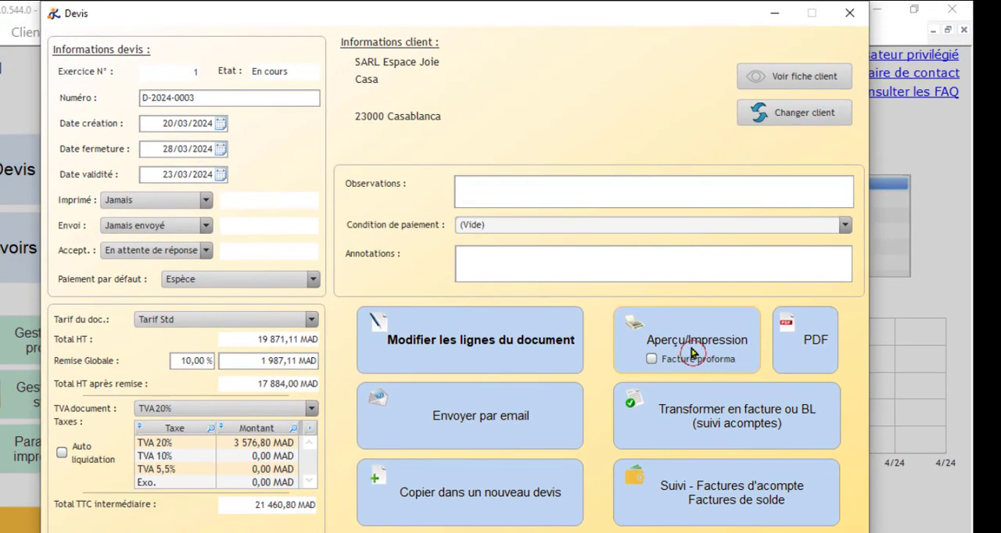
Step: Open the quote's print preview without making it a proforma invoice
{"action": "left_click", "coordinate": [699, 348]}
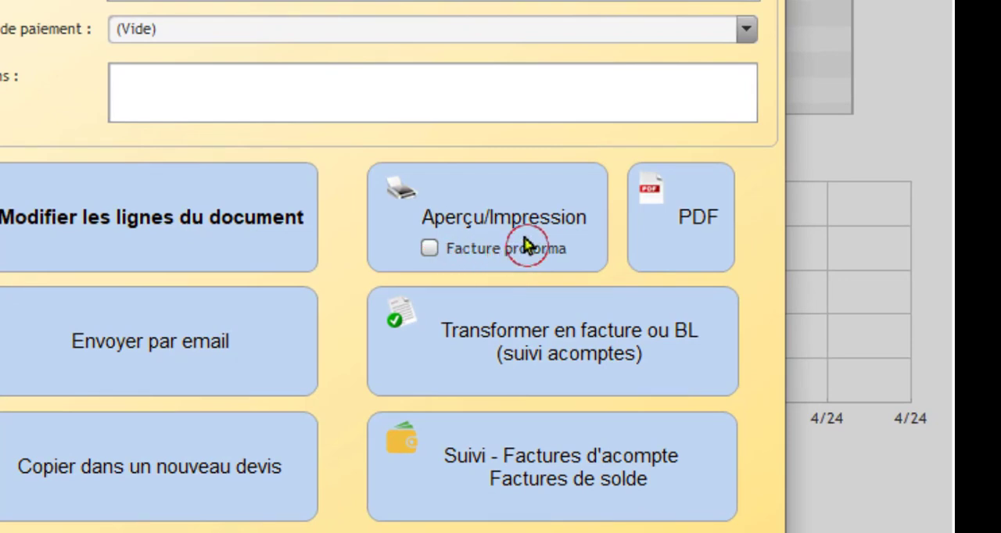
{"action": "left_click", "coordinate": [460, 228]}
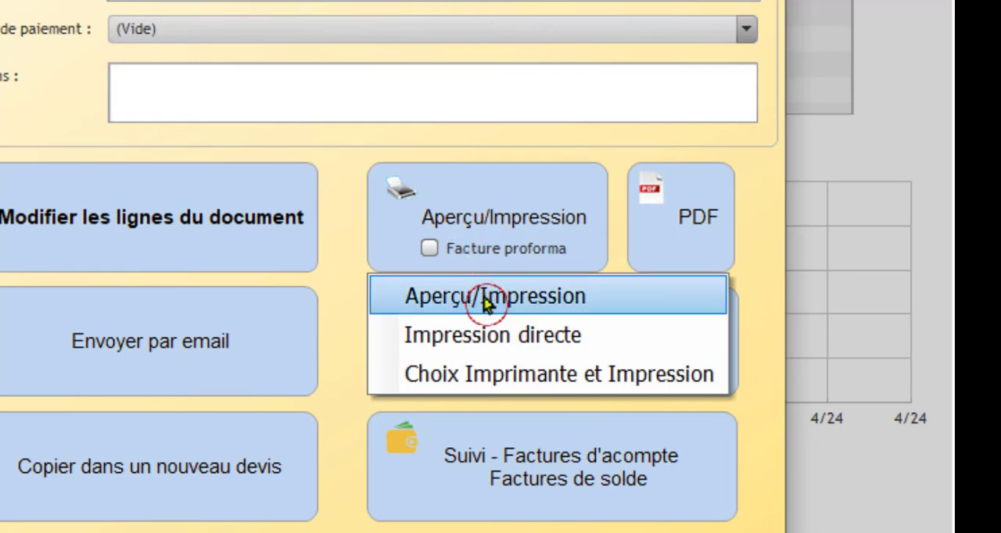
{"action": "left_click", "coordinate": [573, 301]}
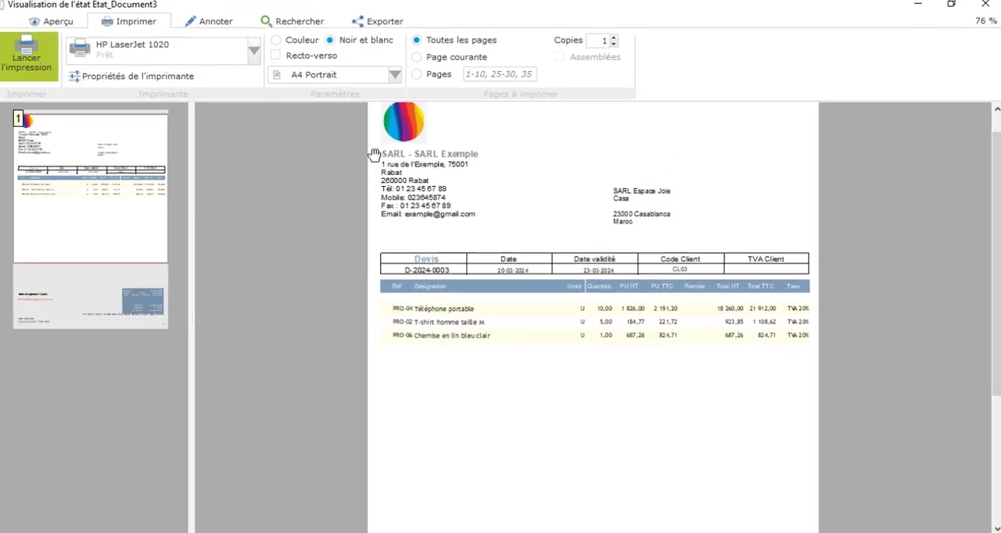
Step: Enlarge the previewed quote and examine its header, client details and product lines down the page
{"action": "left_click", "coordinate": [69, 26]}
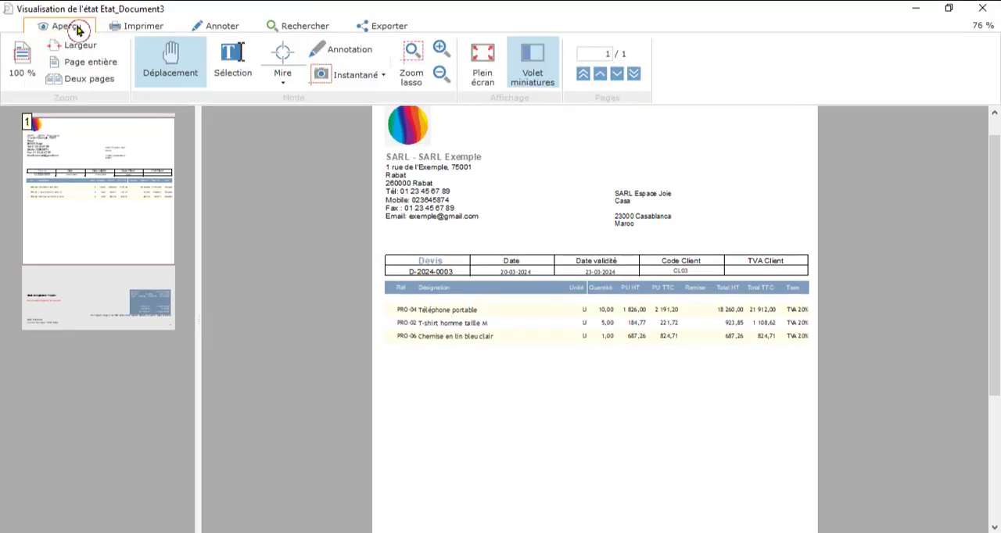
{"action": "left_click", "coordinate": [442, 52]}
{"action": "left_click", "coordinate": [442, 52]}
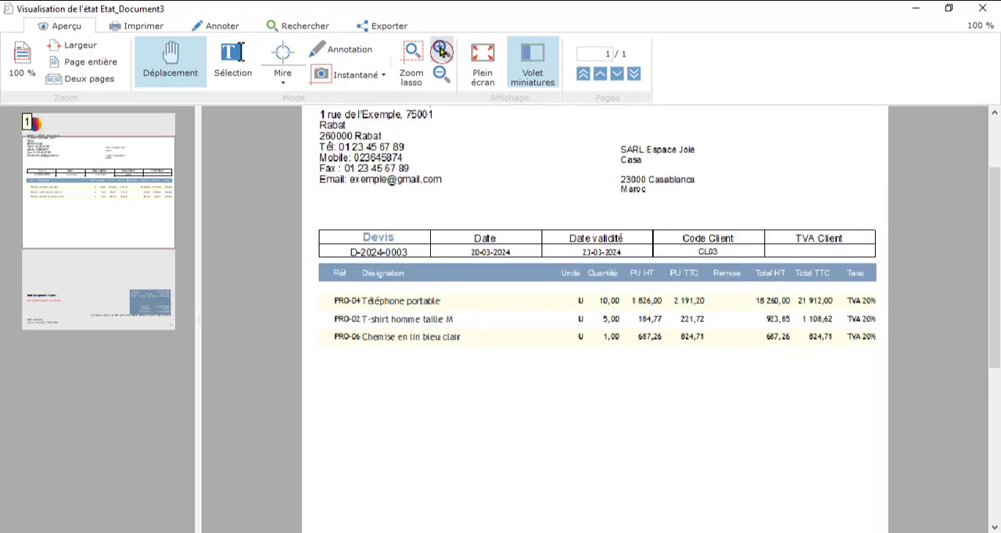
{"action": "left_click", "coordinate": [442, 51]}
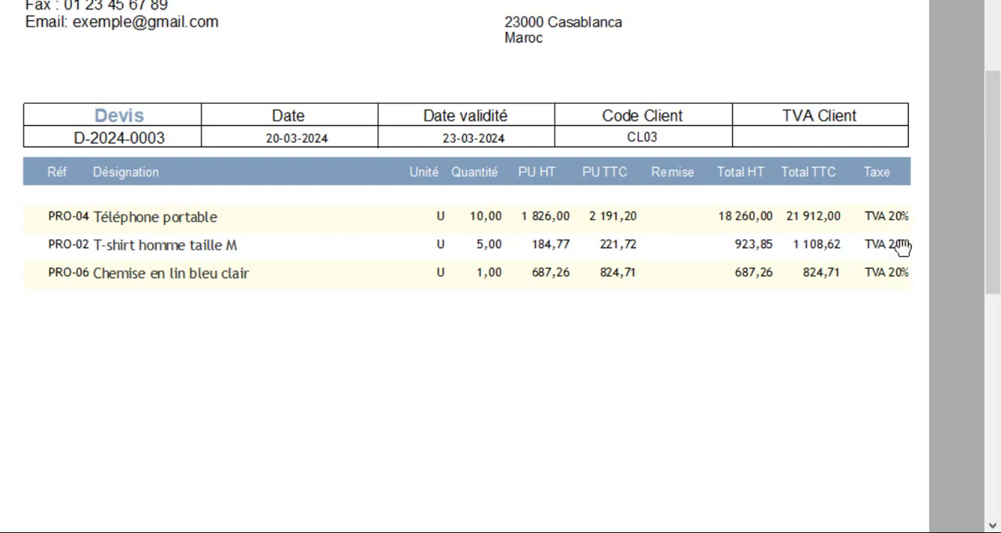
{"action": "scroll", "coordinate": [740, 332], "scroll_direction": "down", "scroll_amount": 2}
{"action": "scroll", "coordinate": [740, 331], "scroll_direction": "down", "scroll_amount": 6}
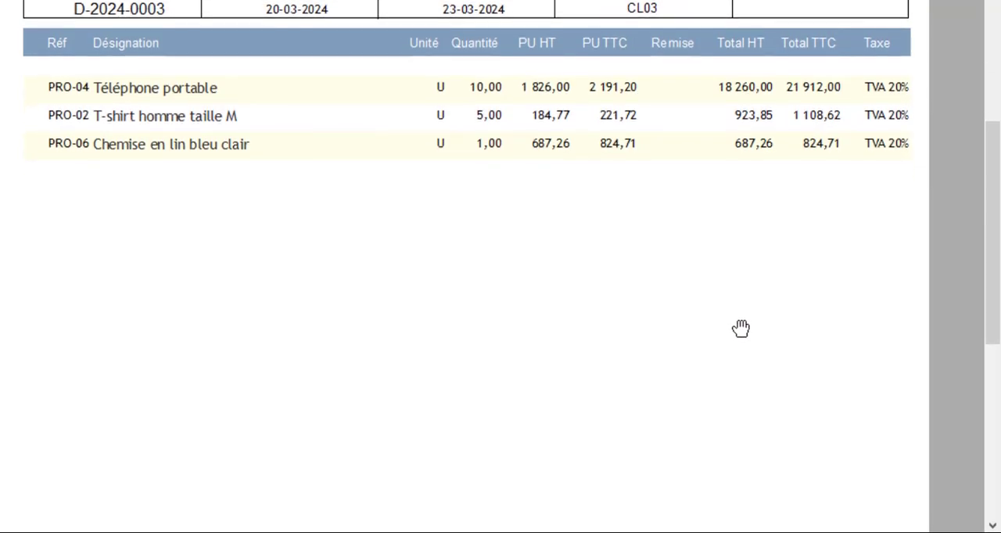